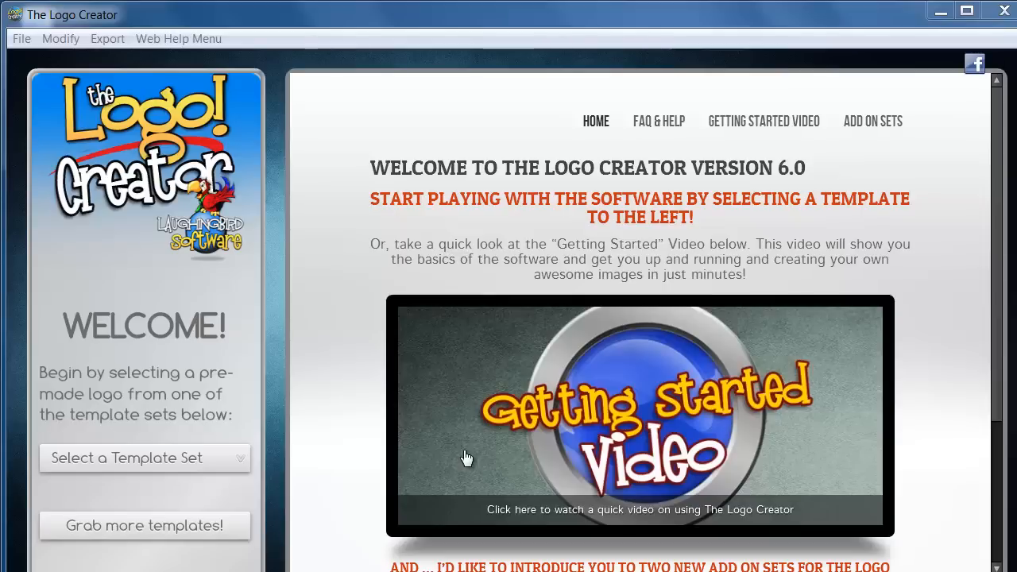
Browse the Logo Templates set and open the "Company in beta!" template with the blue ribbons around a yellow sphere.
click(140, 454)
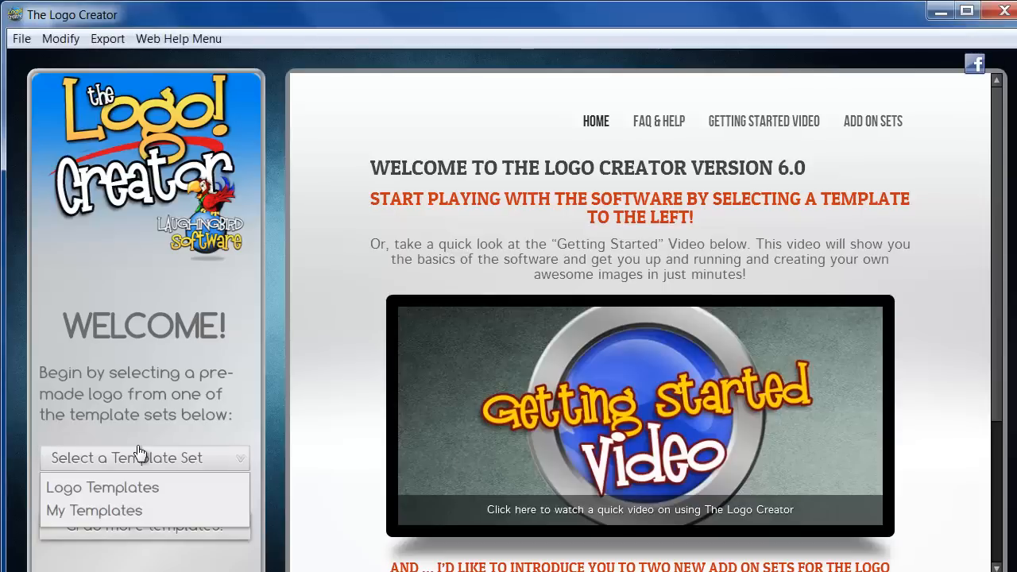
click(95, 493)
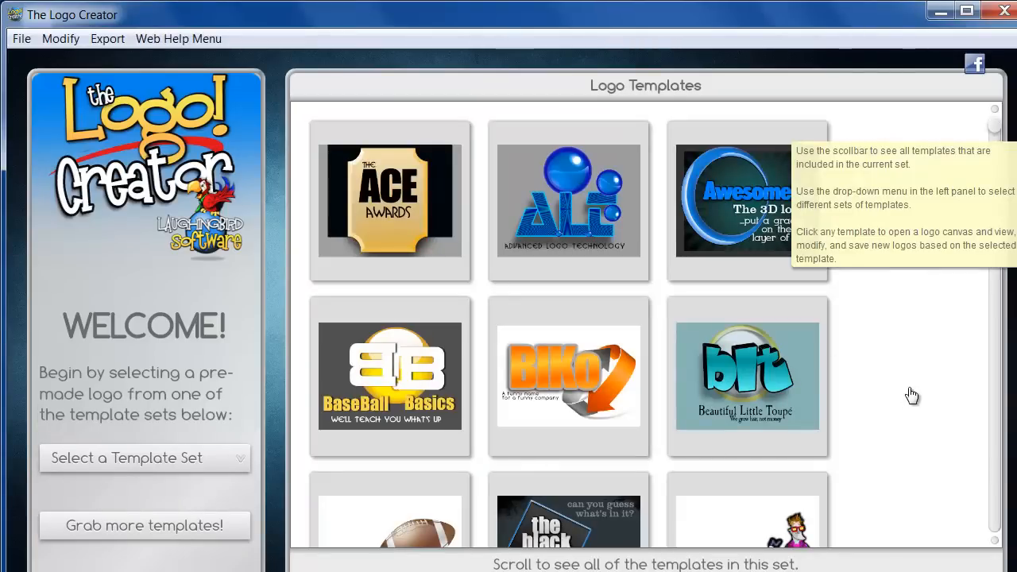
scroll(906, 424, down, 6)
scroll(909, 423, up, 3)
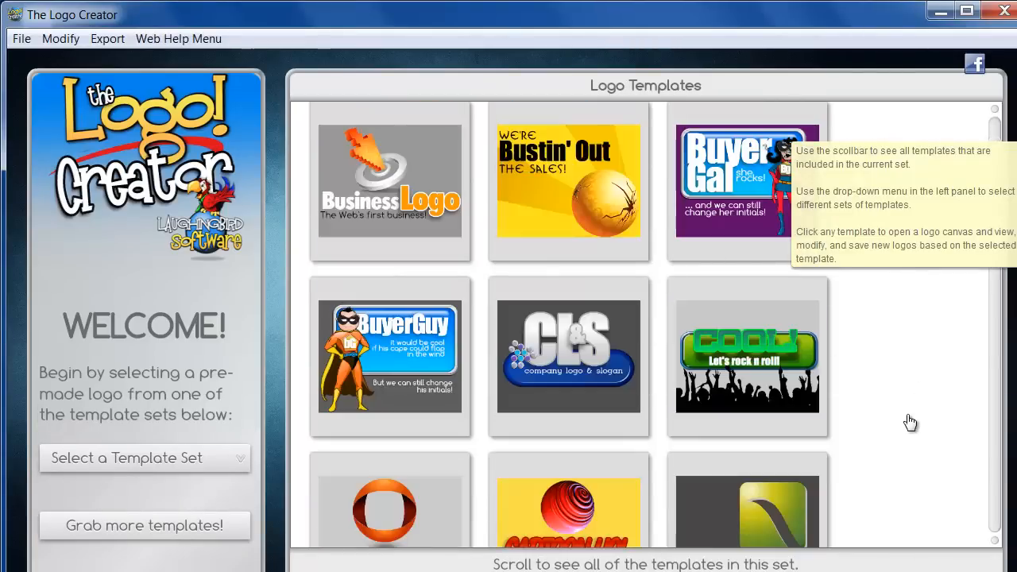
scroll(910, 423, down, 5)
scroll(910, 423, down, 4)
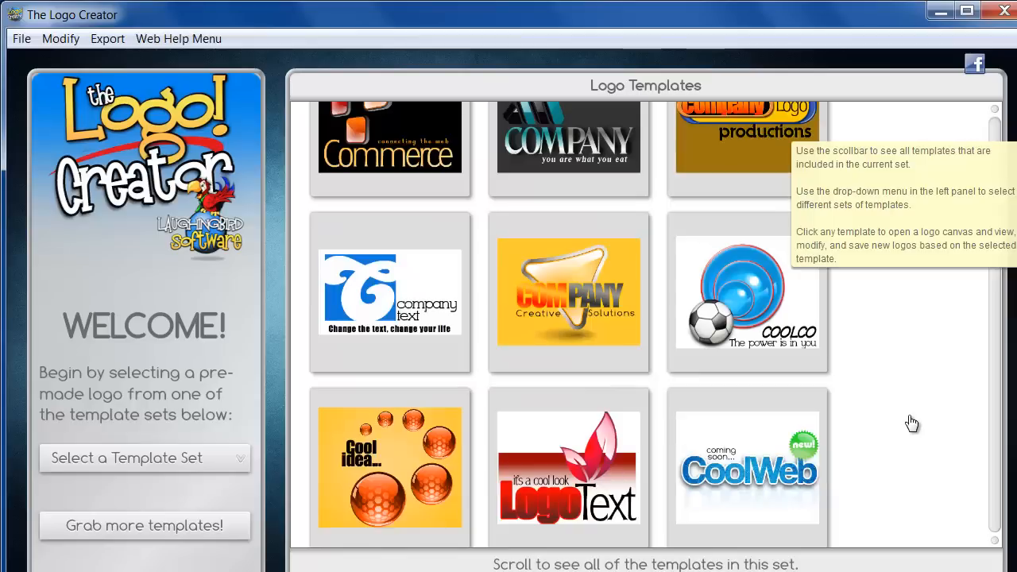
scroll(912, 424, down, 8)
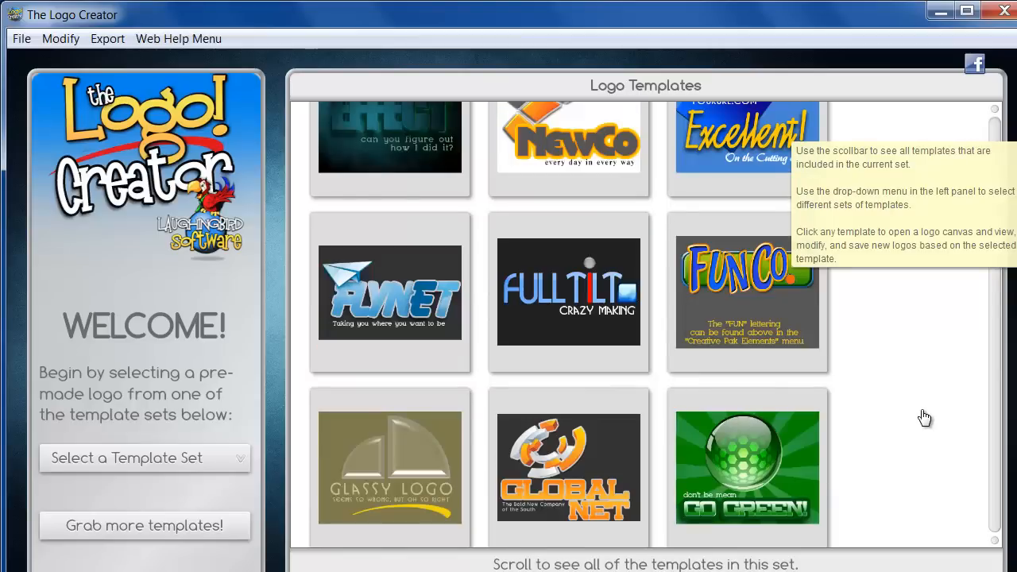
scroll(924, 418, down, 8)
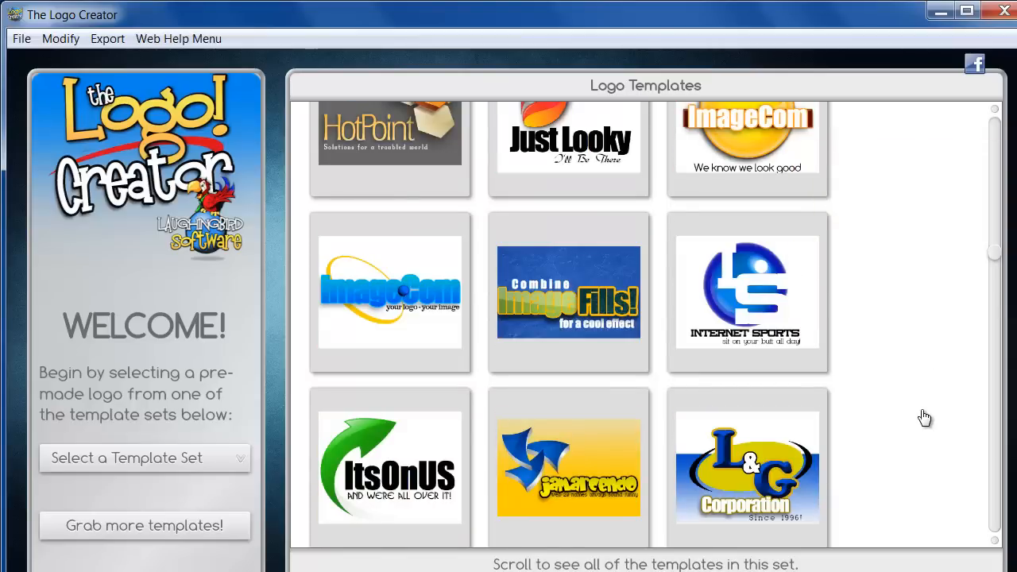
scroll(924, 418, down, 8)
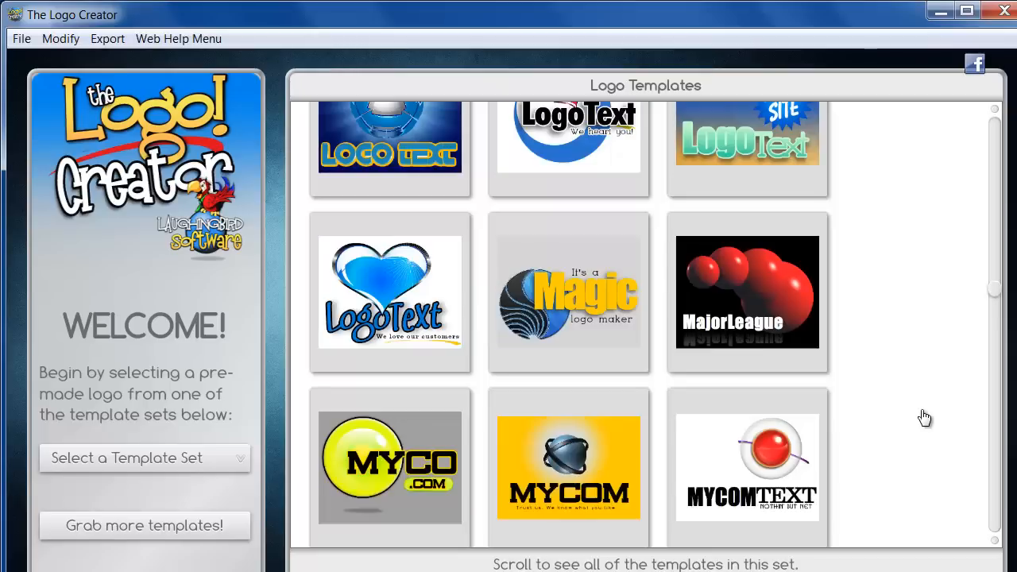
scroll(924, 418, down, 8)
scroll(924, 418, down, 8)
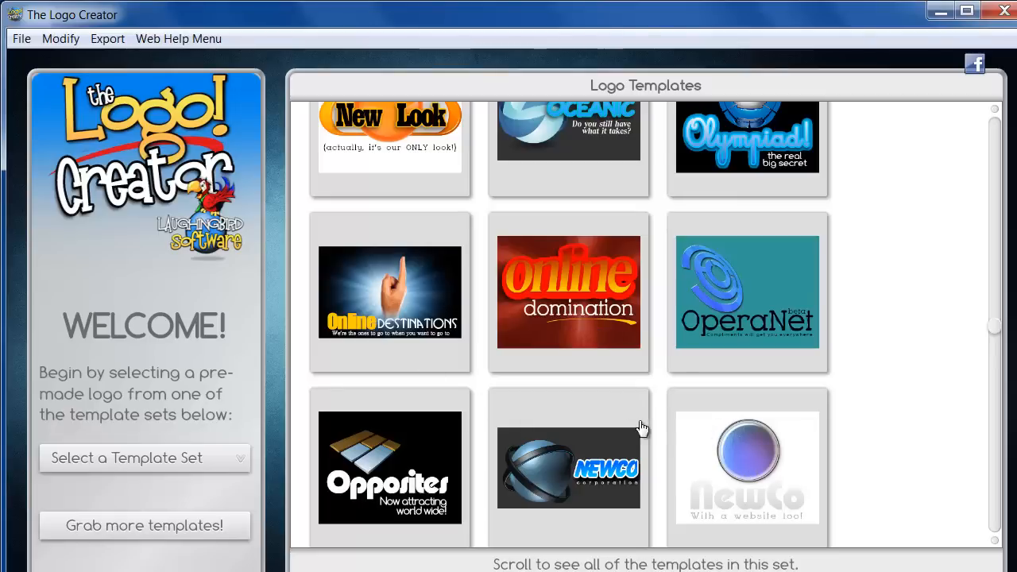
scroll(701, 430, down, 5)
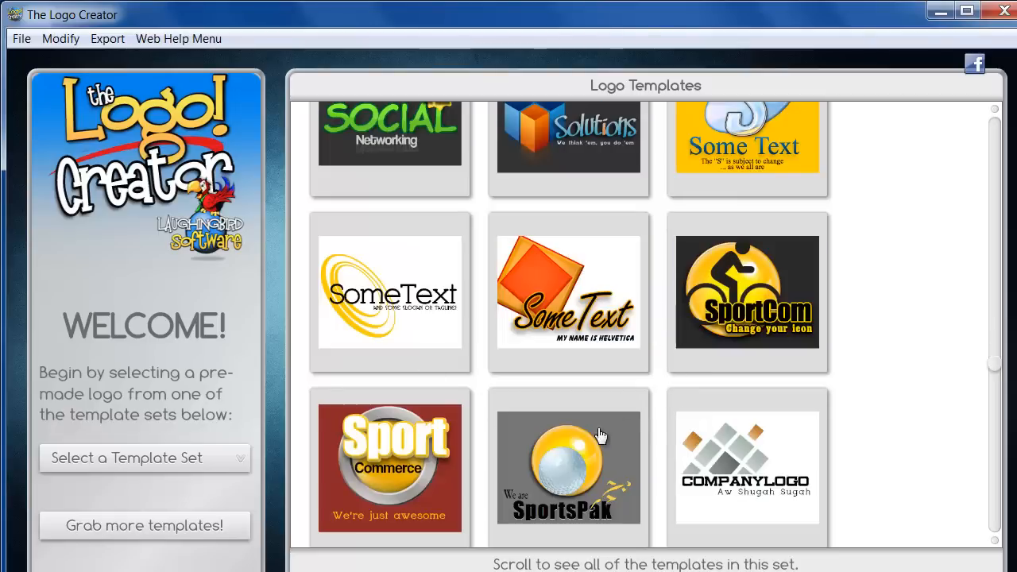
scroll(660, 466, down, 3)
scroll(664, 466, down, 3)
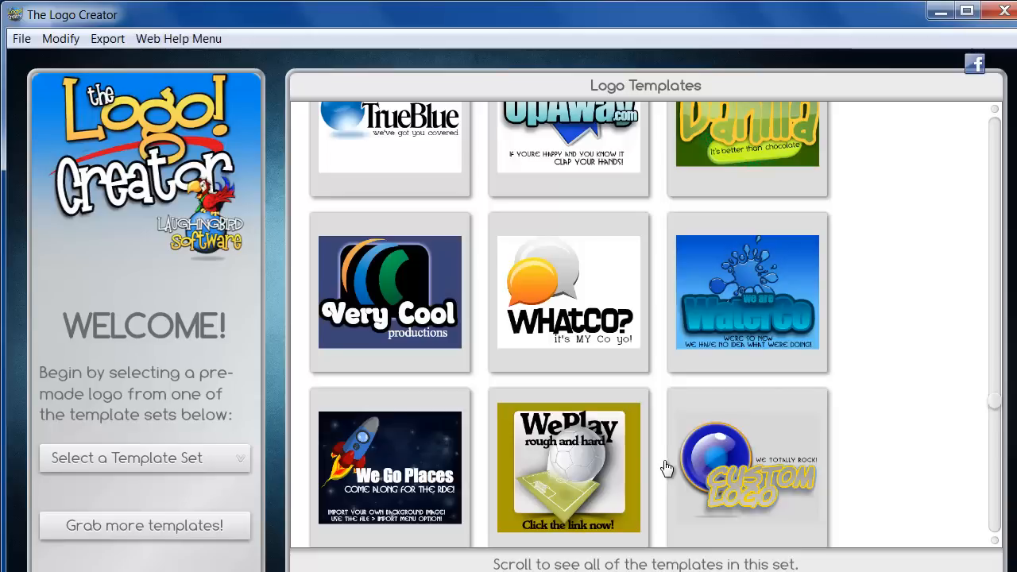
scroll(666, 468, down, 3)
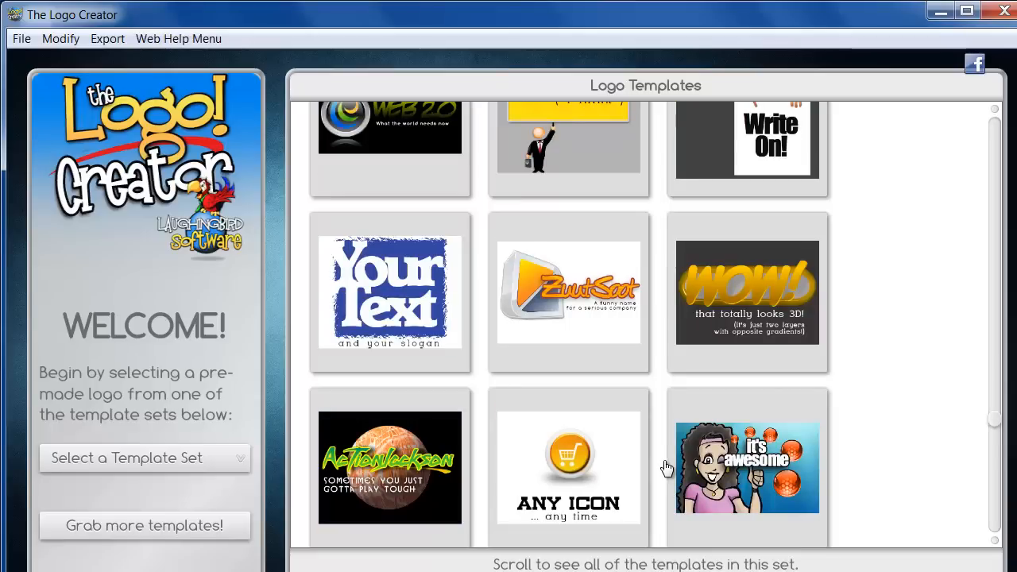
scroll(666, 469, down, 3)
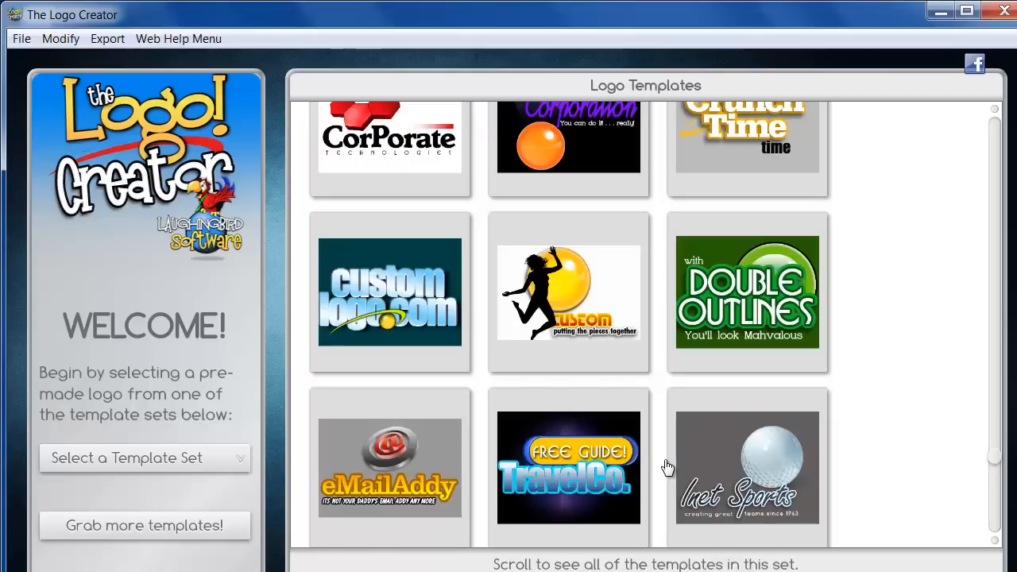
scroll(666, 469, down, 1)
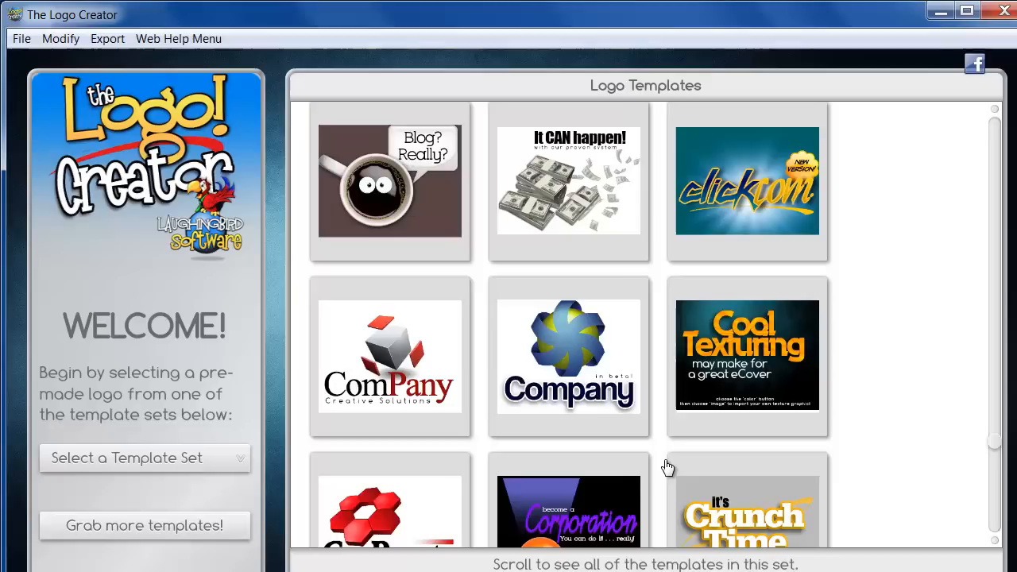
click(562, 358)
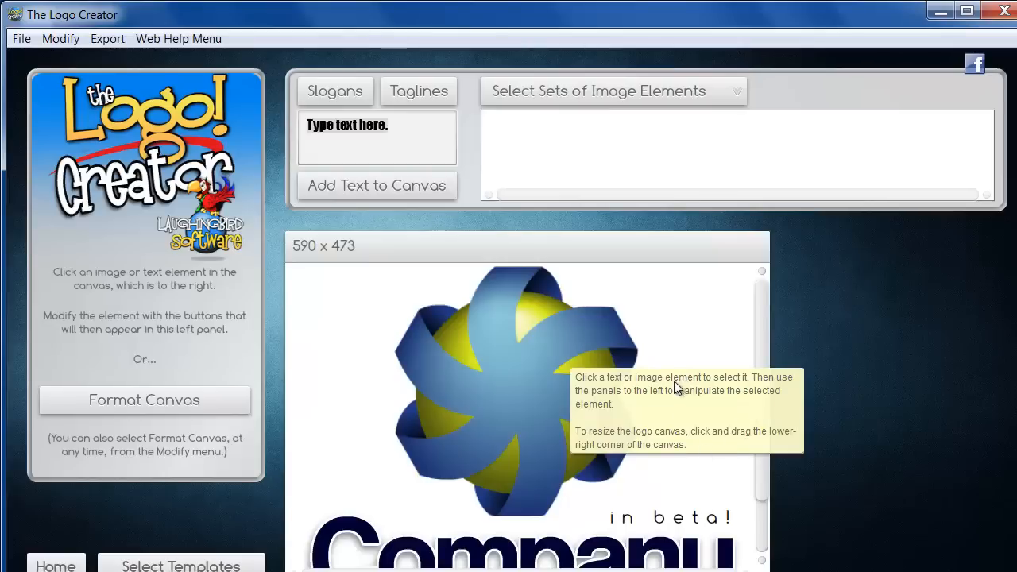
Replace the main logo text "Company" with "Pabatech Inc." and apply the edit.
drag(768, 472, 761, 527)
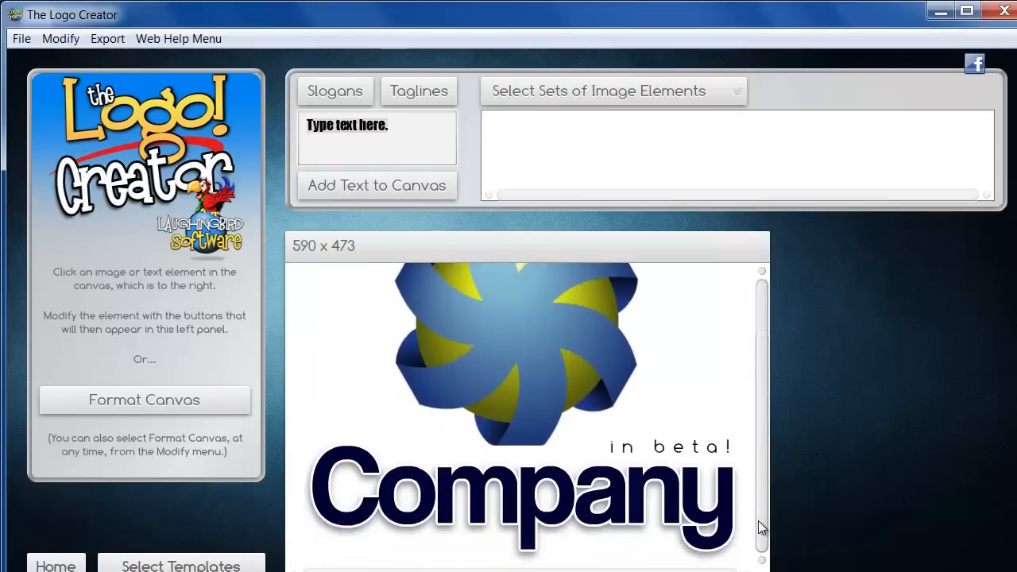
click(534, 505)
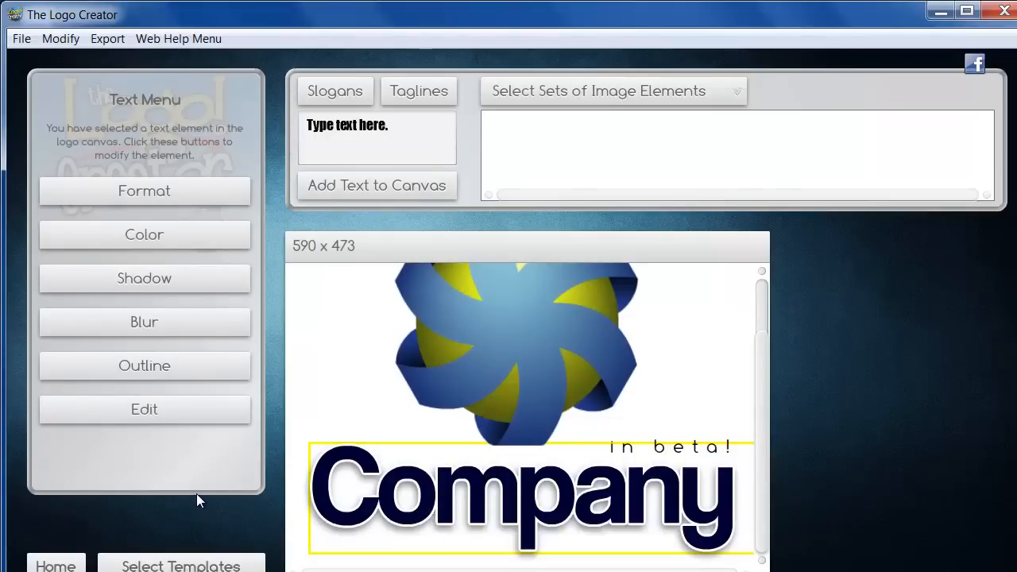
click(143, 410)
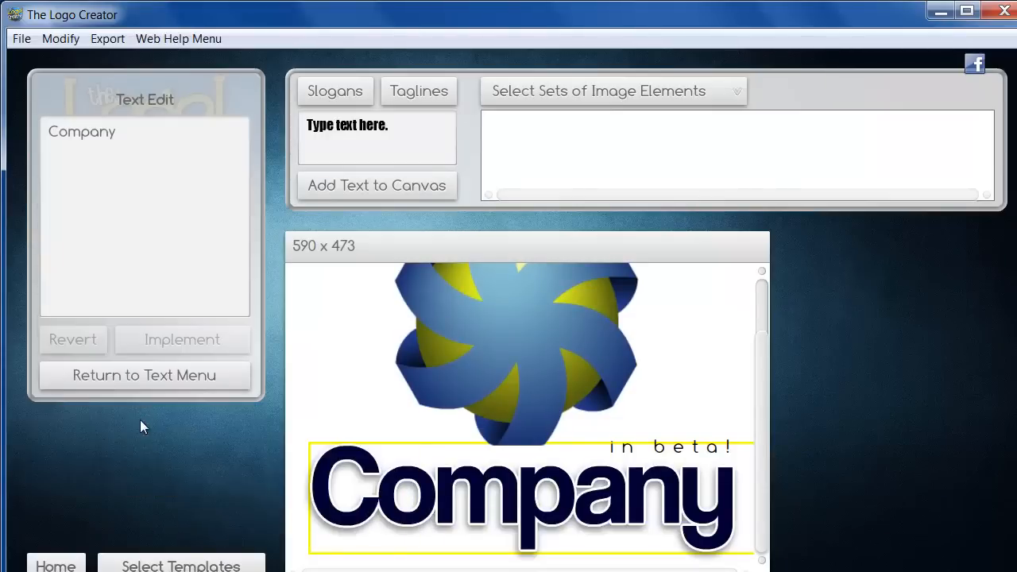
double_click(143, 134)
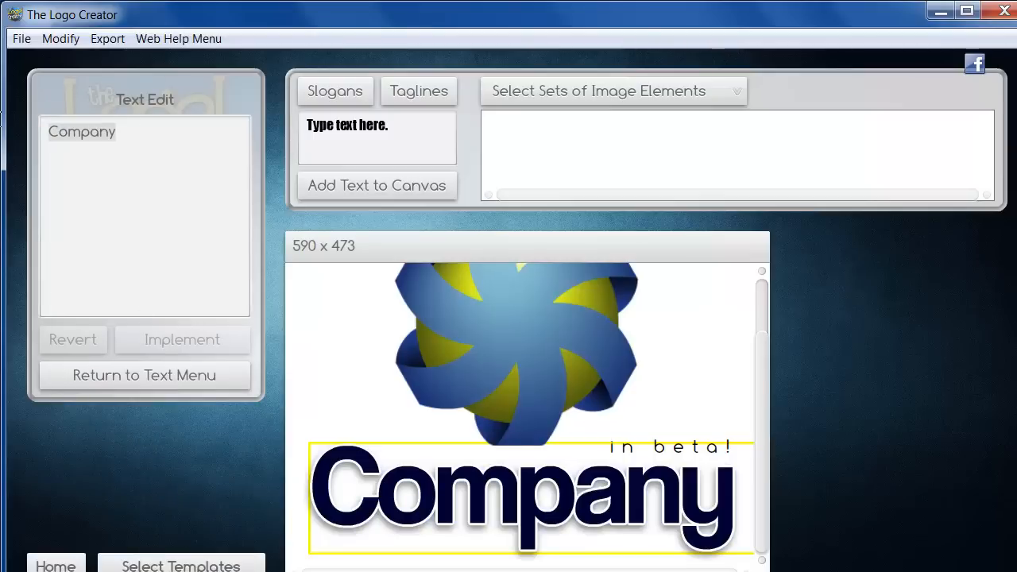
text(P)
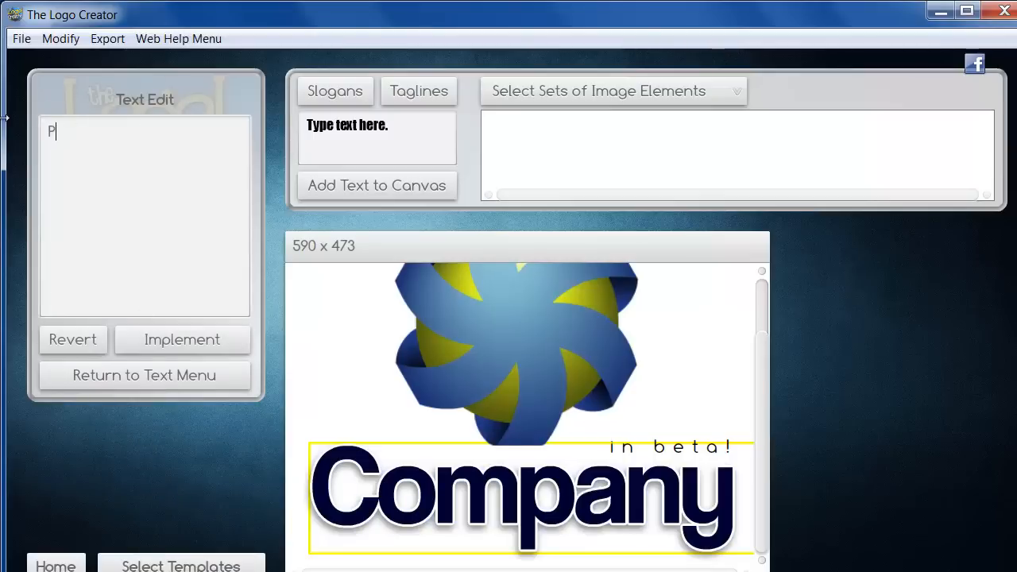
text(aboter)
key(BackSpace)
text(ch )
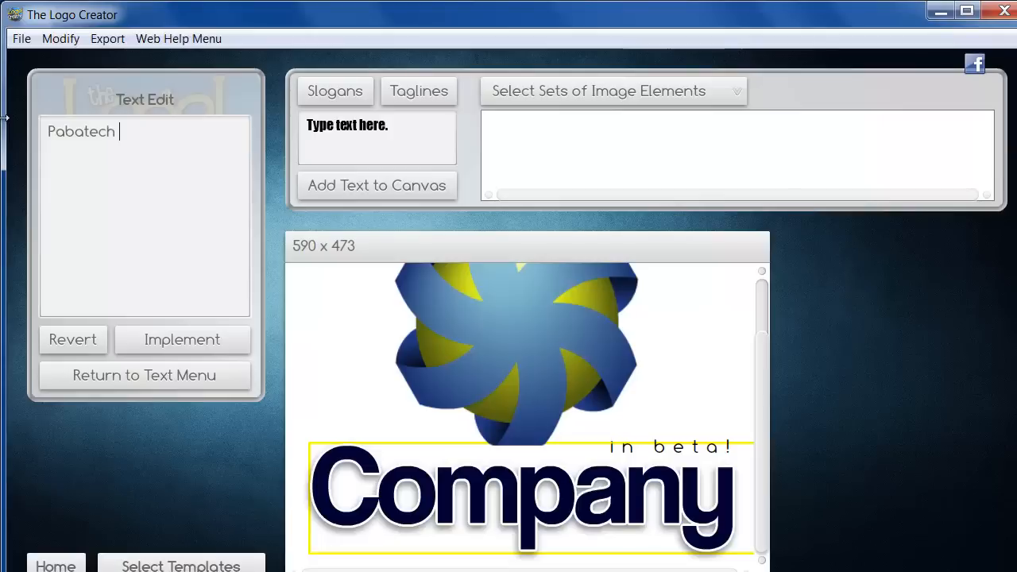
text(Inc.)
click(166, 340)
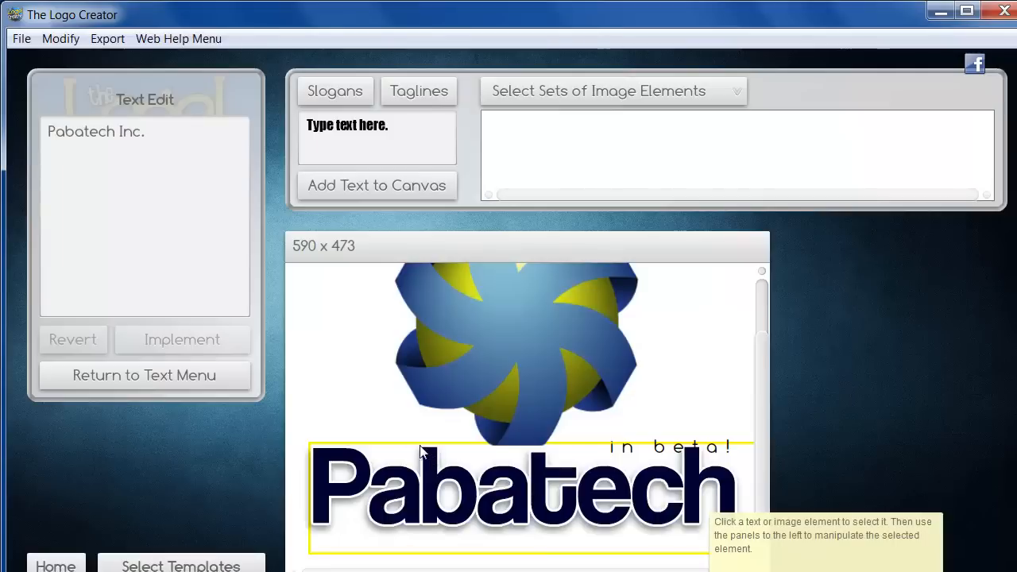
Reduce the text scale of the company name to 109.
click(133, 379)
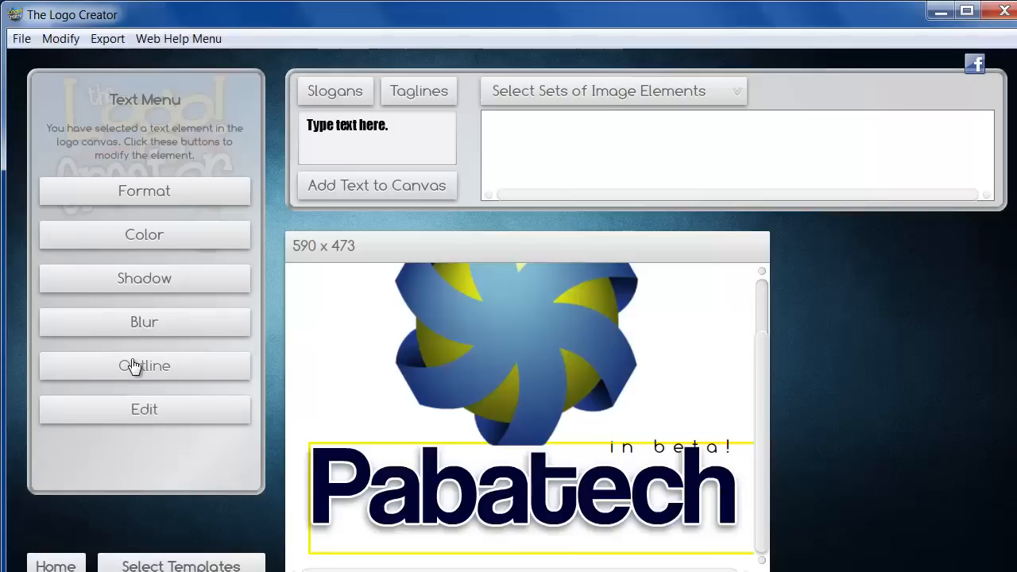
click(134, 191)
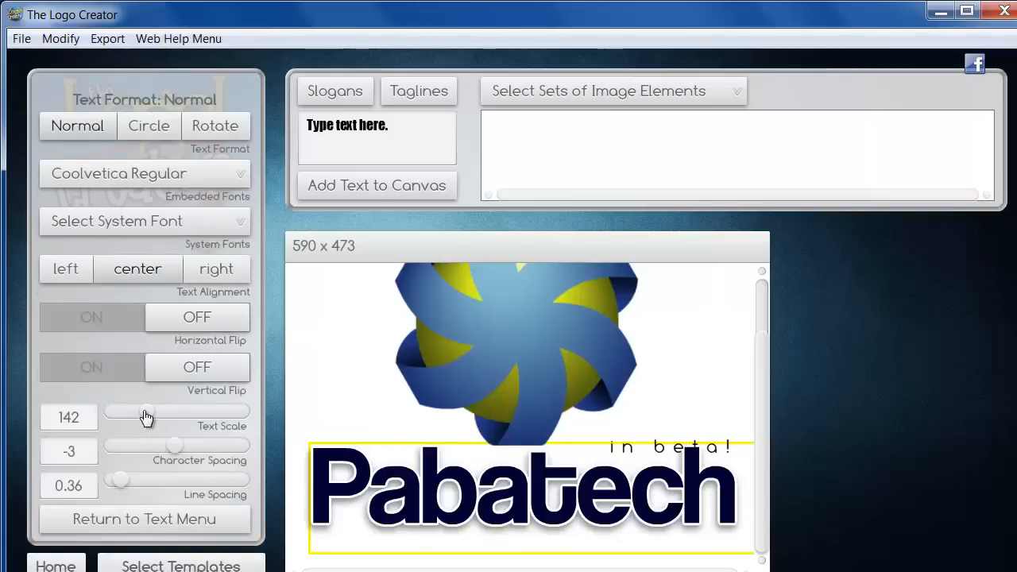
drag(145, 418, 137, 417)
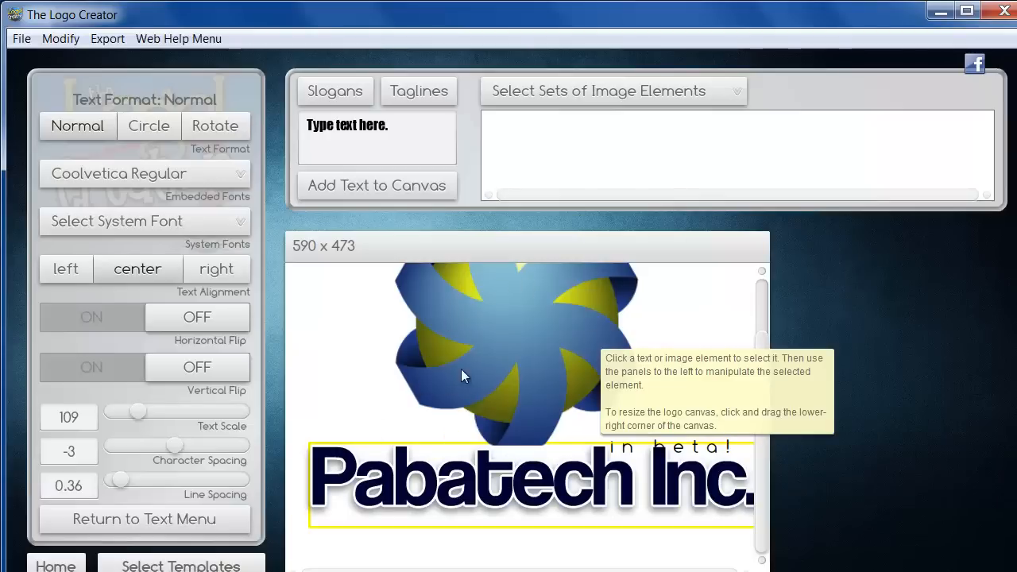
Move the company name slightly down, clear of the "in beta!" tagline.
click(362, 459)
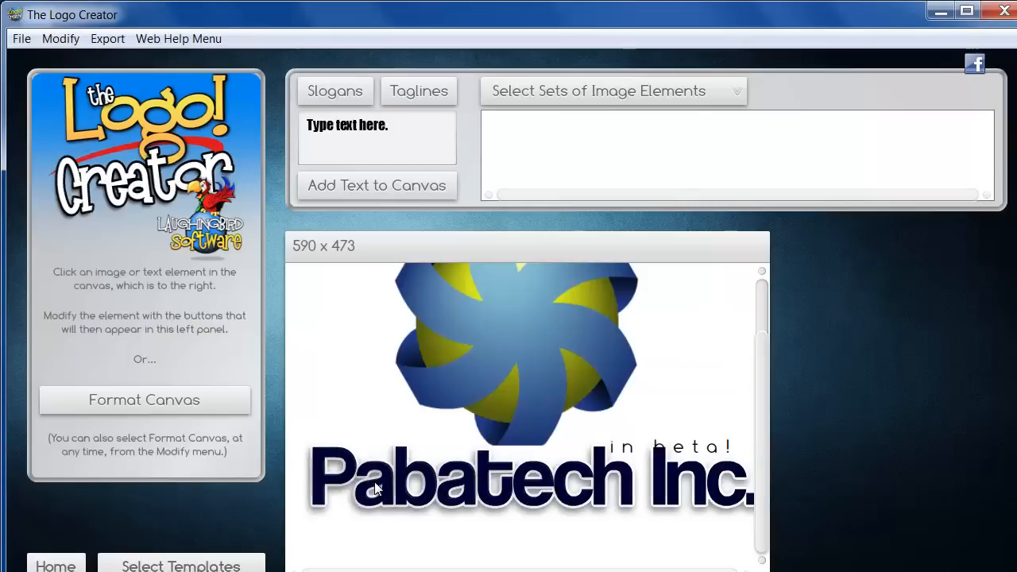
click(376, 490)
drag(377, 490, 376, 500)
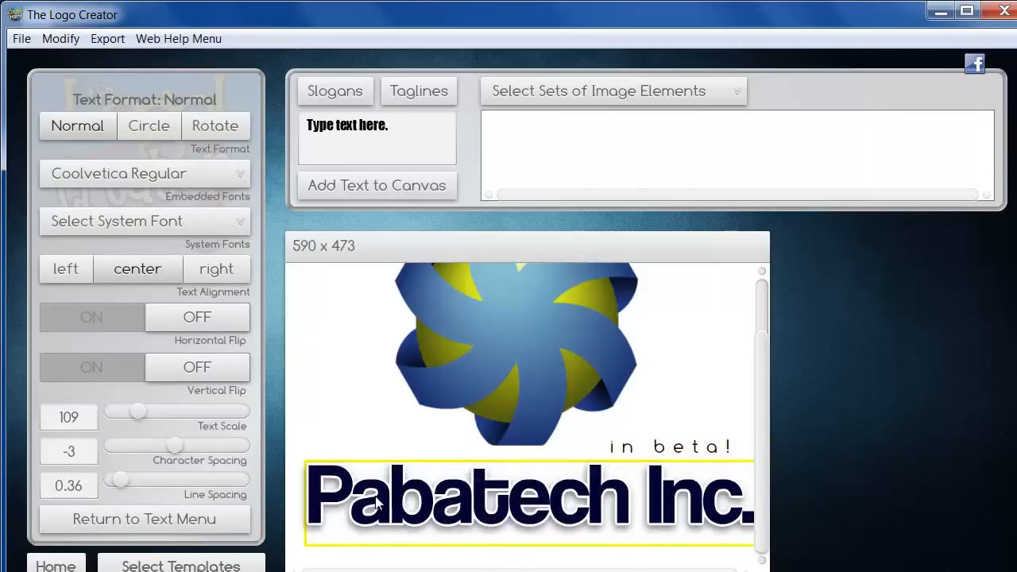
Delete the "in beta!" tagline from the logo.
click(683, 453)
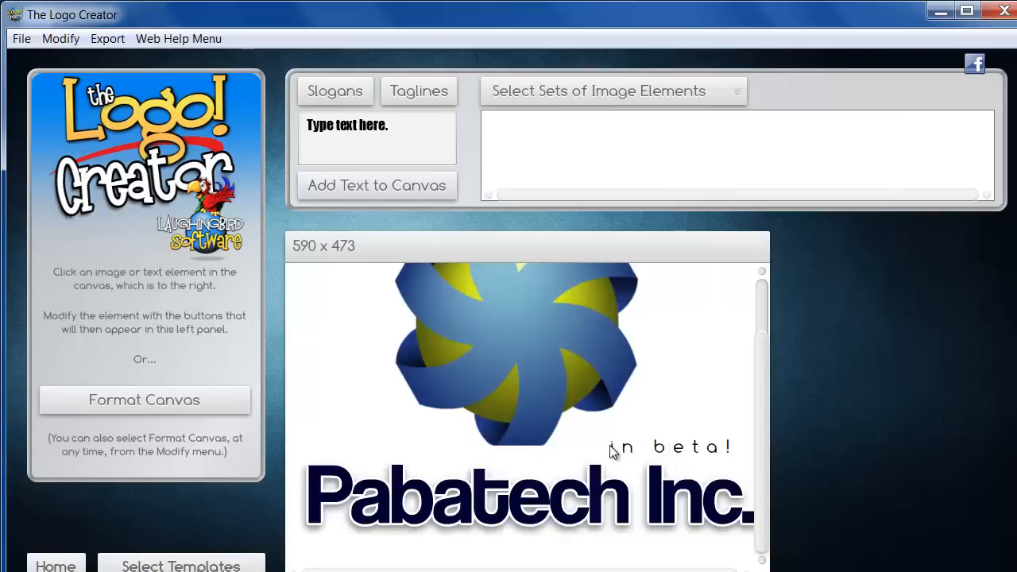
click(714, 453)
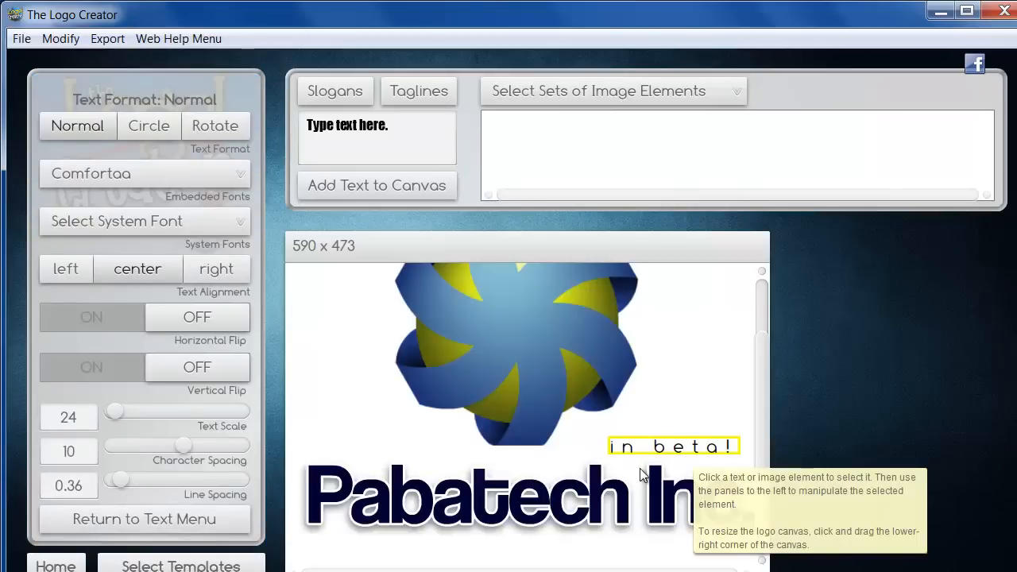
key(Delete)
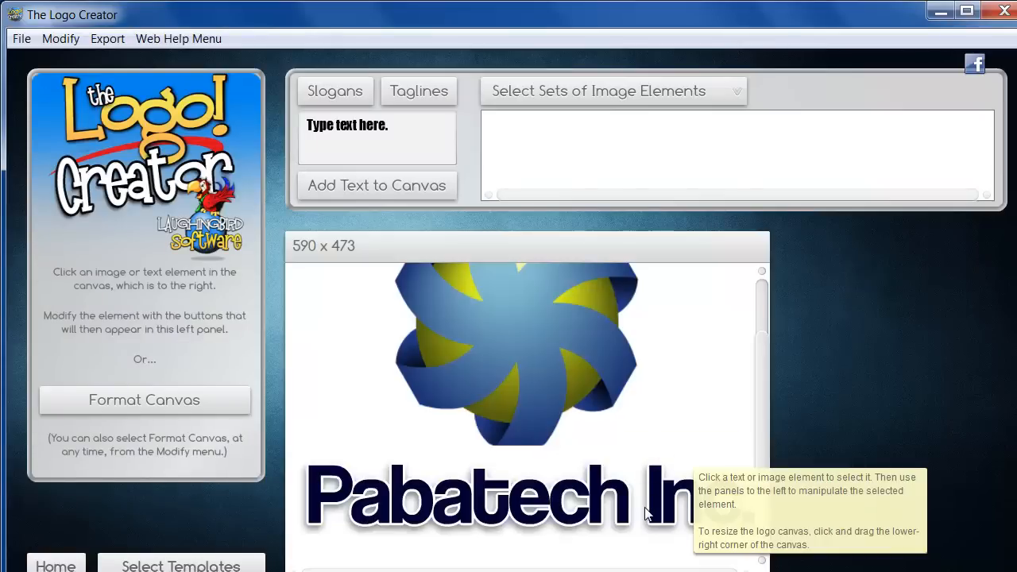
Shift the company name slightly up and to the left, and set its character spacing to 10.5.
click(645, 494)
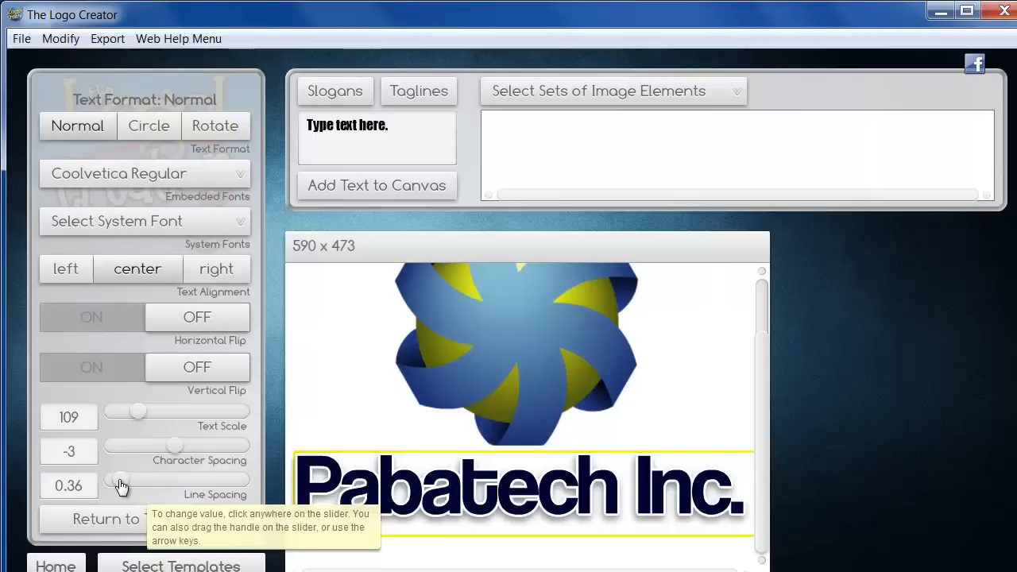
click(181, 446)
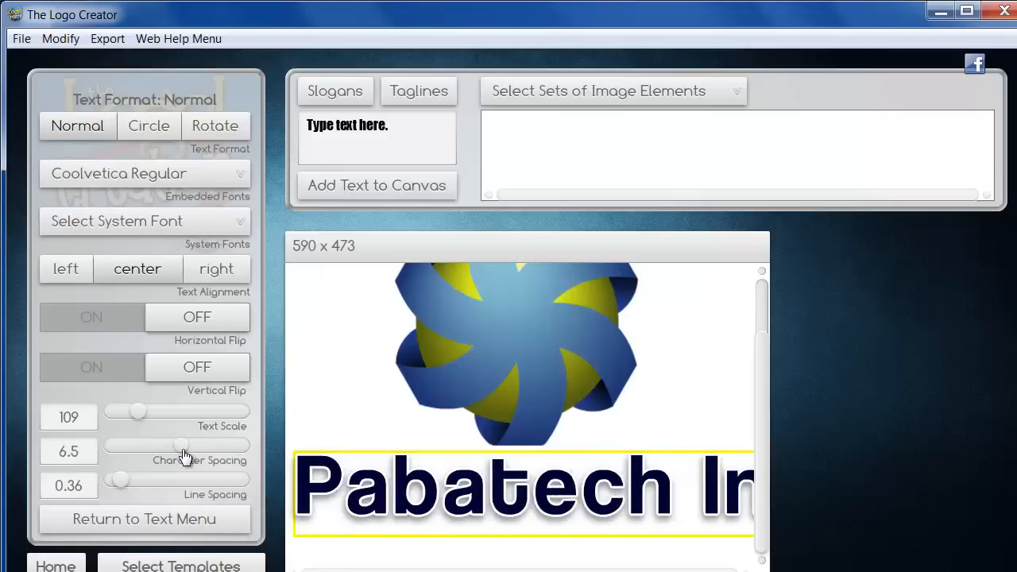
mouse_move(183, 453)
mouse_down()
mouse_move(159, 456)
mouse_move(181, 460)
mouse_up()
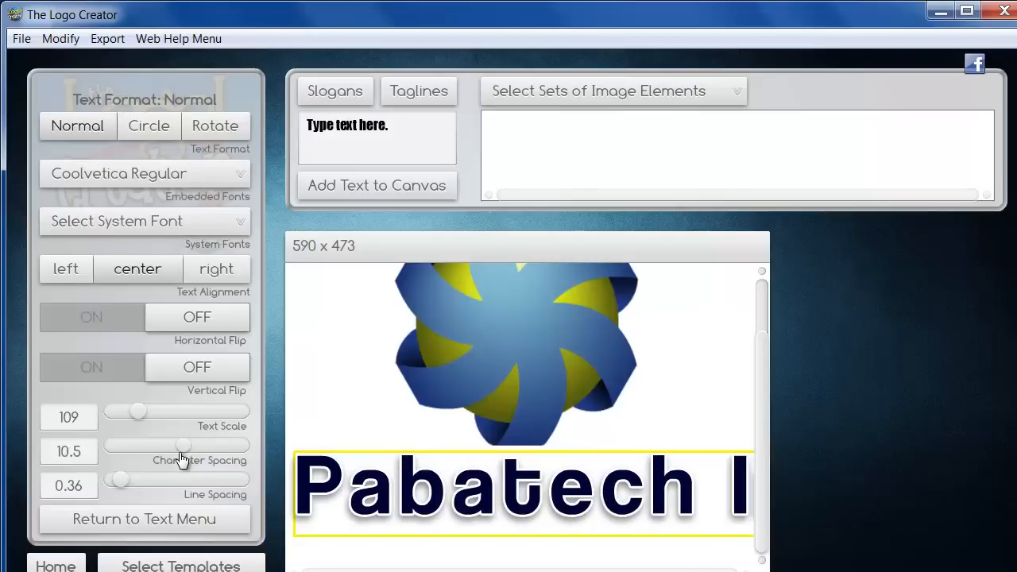
Select the ribbon emblem and resize the logo canvas to about 810 x 431.
click(518, 348)
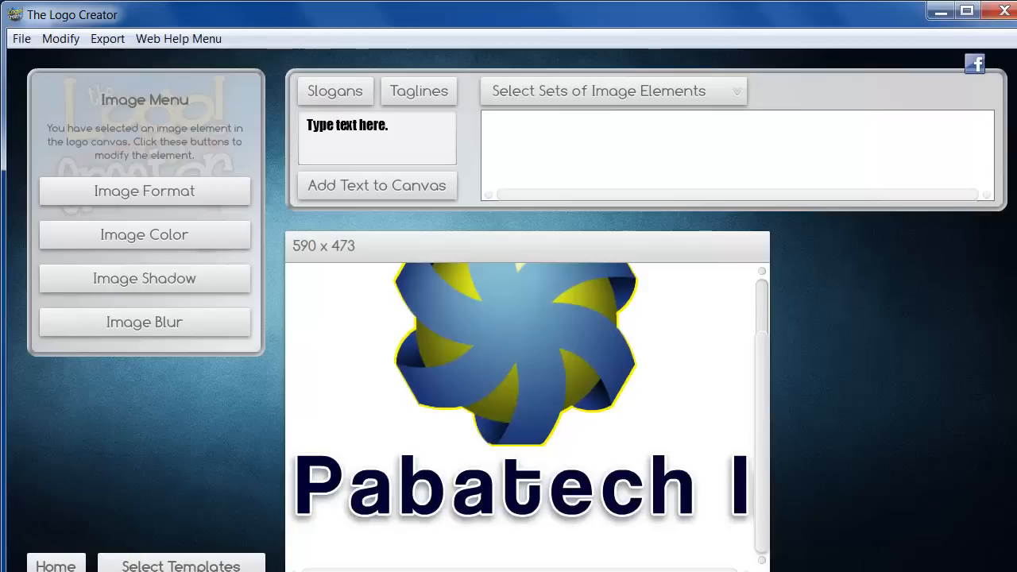
drag(764, 571, 933, 571)
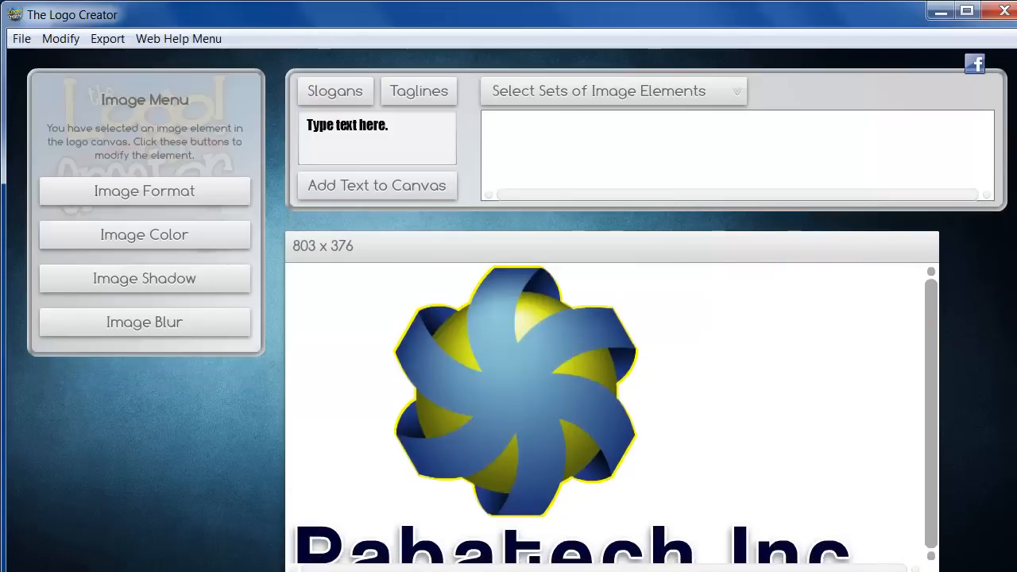
drag(933, 571, 939, 571)
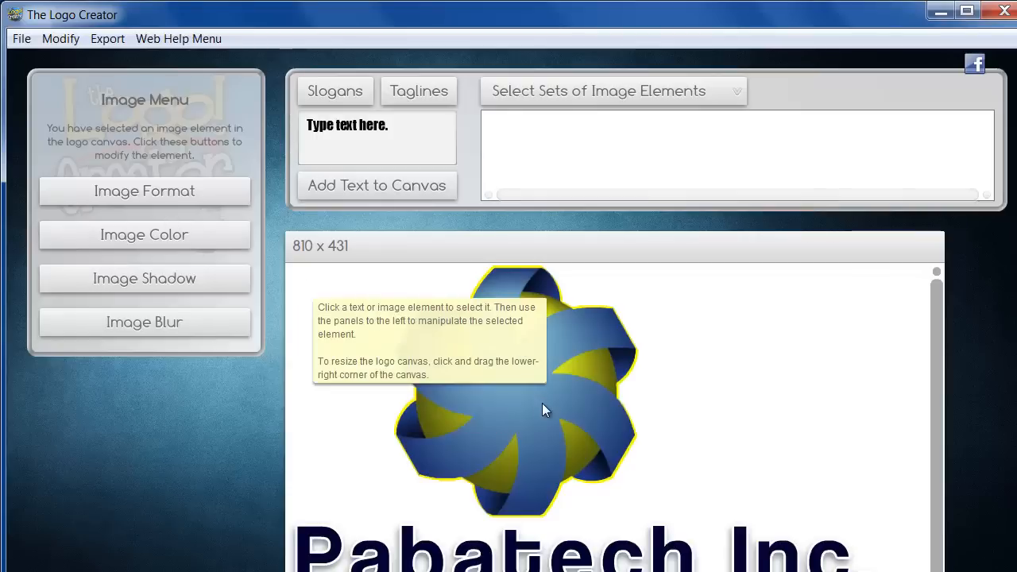
Set the ribbon emblem's image scale to 0.59 and move it up near the canvas's upper edge.
click(187, 191)
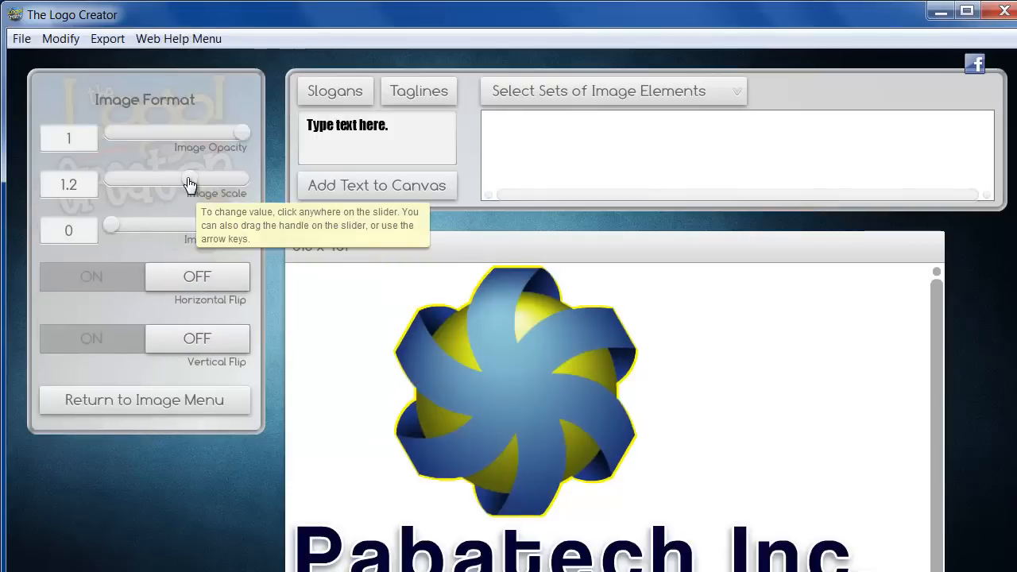
drag(189, 184, 148, 184)
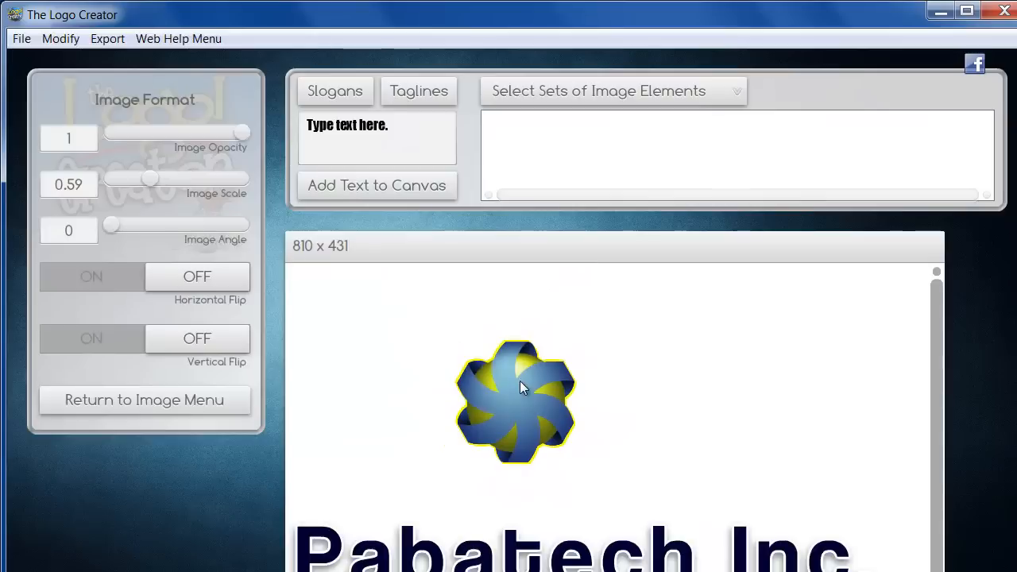
drag(521, 384, 508, 323)
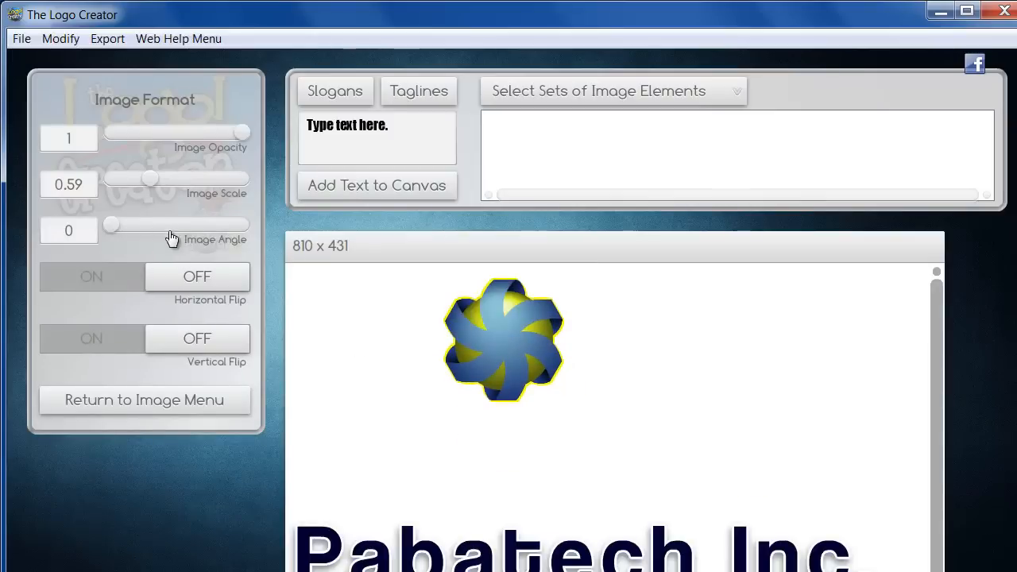
Move the company name up to just below the emblem and set its text scale to 77.
click(447, 558)
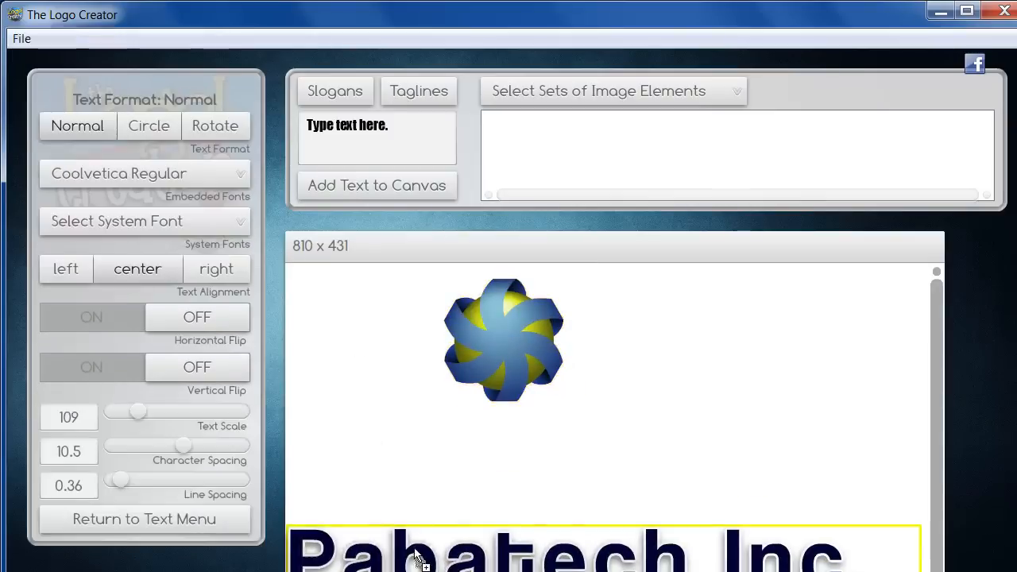
drag(415, 552, 415, 453)
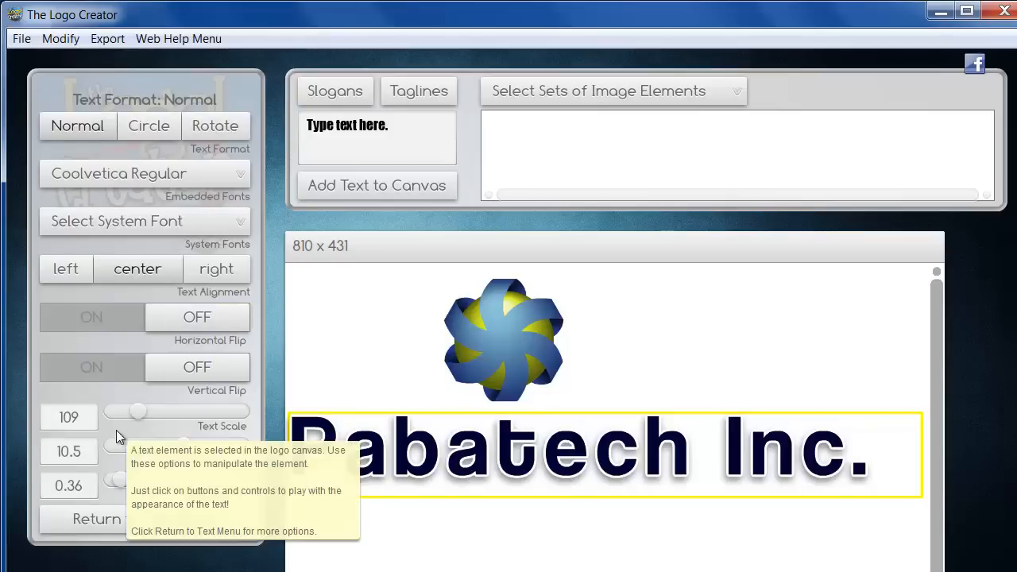
drag(138, 412, 132, 416)
click(498, 350)
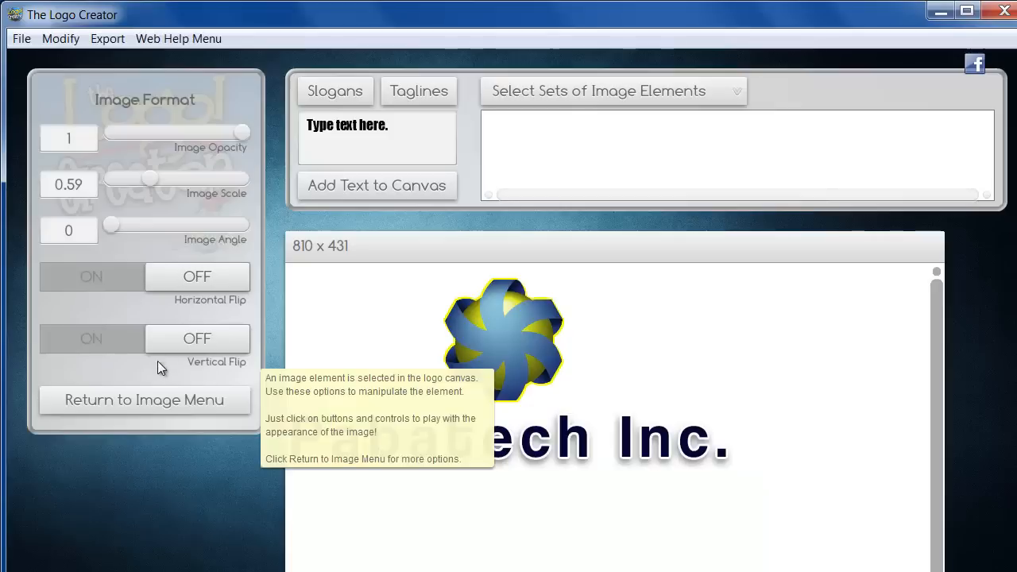
click(127, 403)
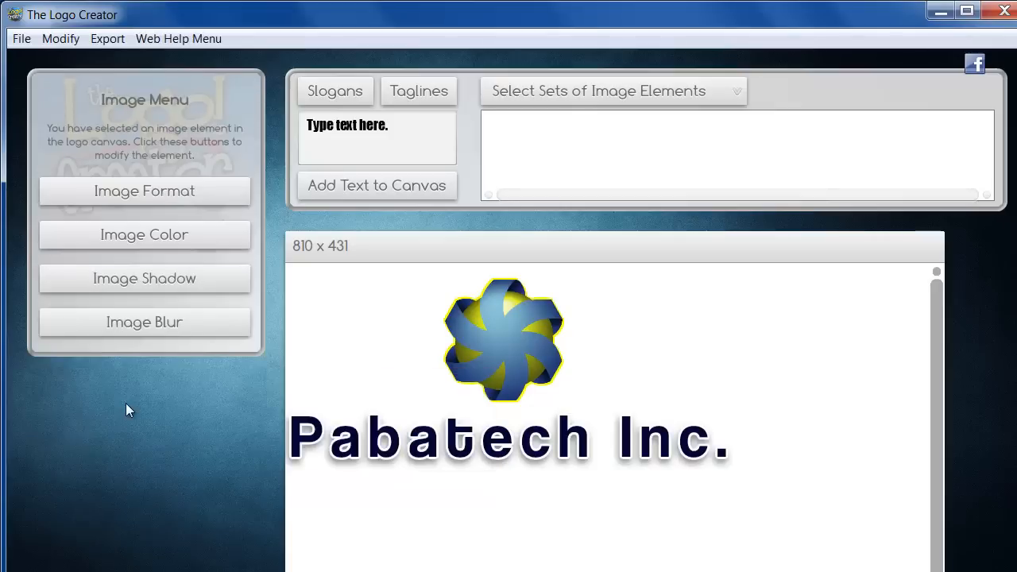
click(130, 195)
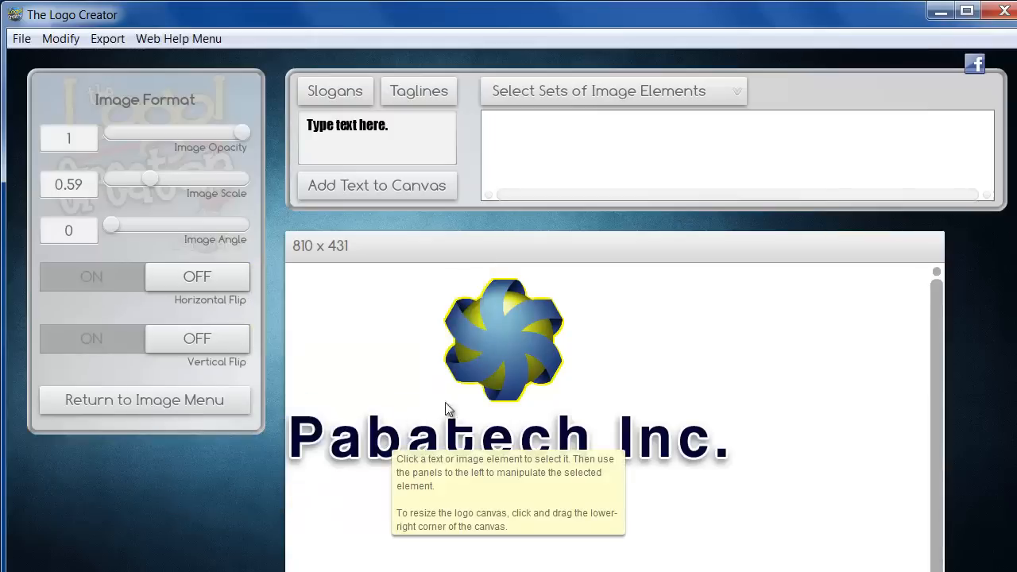
click(492, 366)
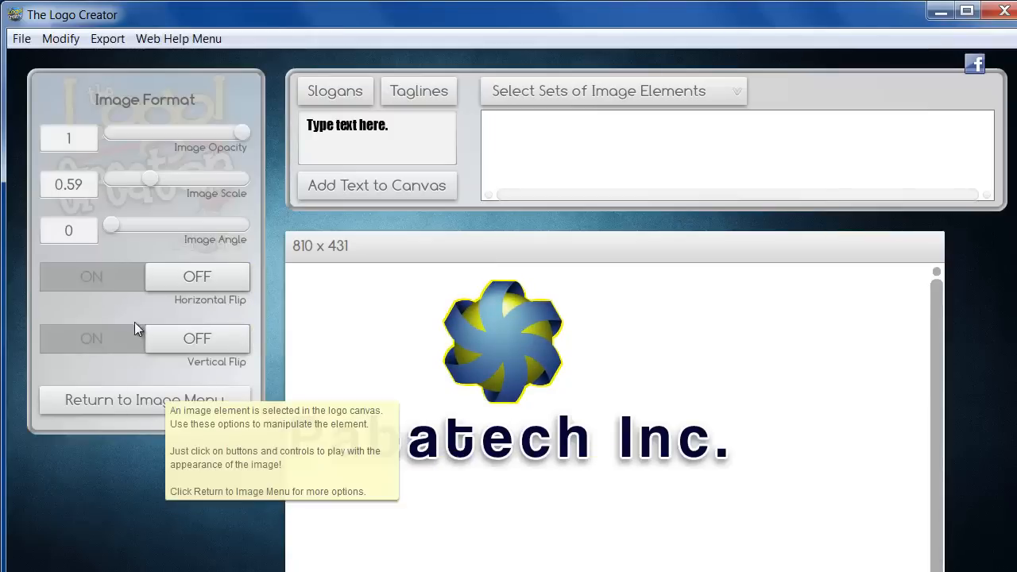
Set the company name's text alignment to left.
click(459, 516)
click(454, 457)
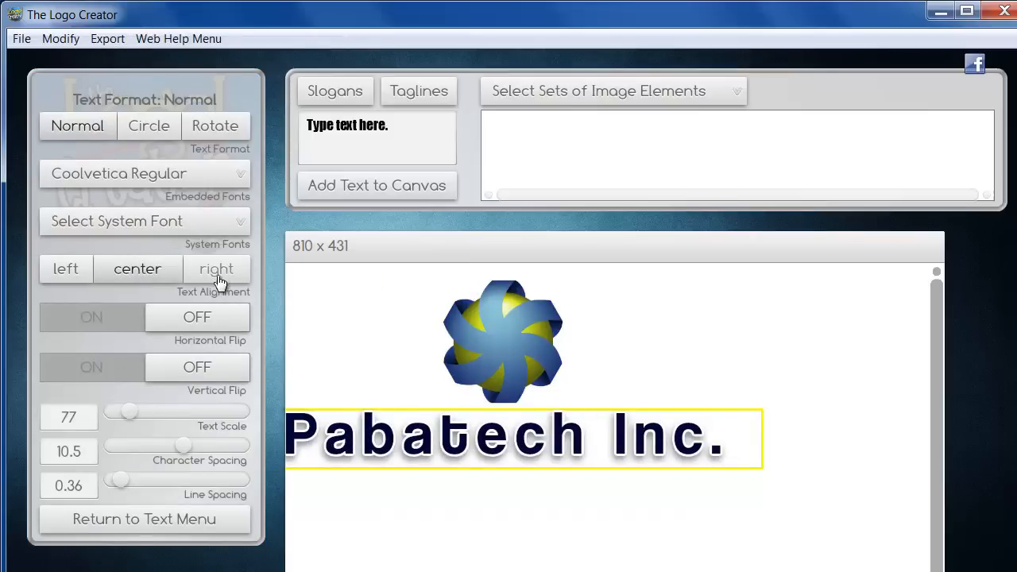
click(66, 270)
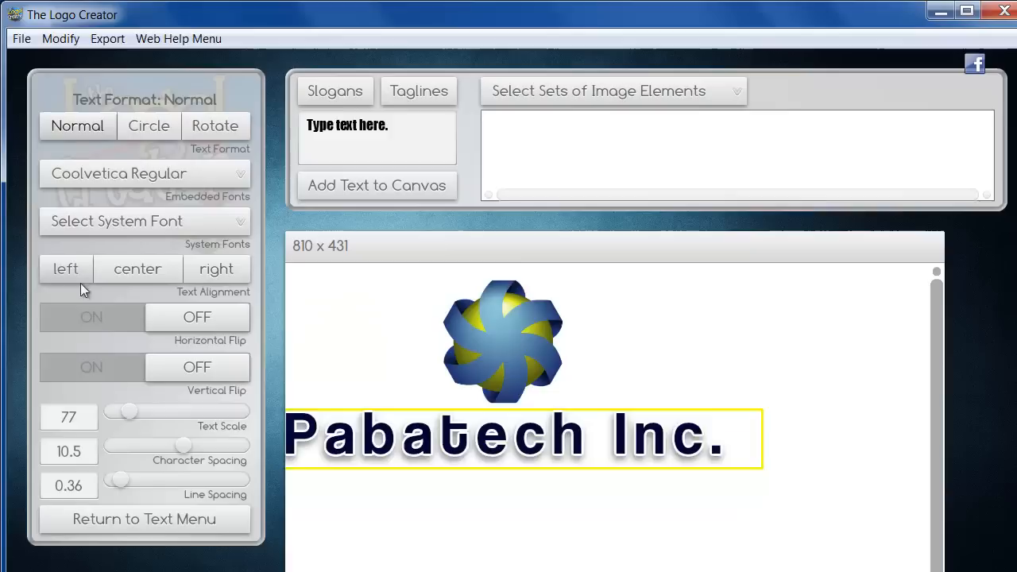
Move the emblem to the canvas's left side and place the company name beside it, to its right at mid-height.
click(498, 346)
drag(497, 338, 358, 340)
click(500, 435)
drag(501, 435, 562, 342)
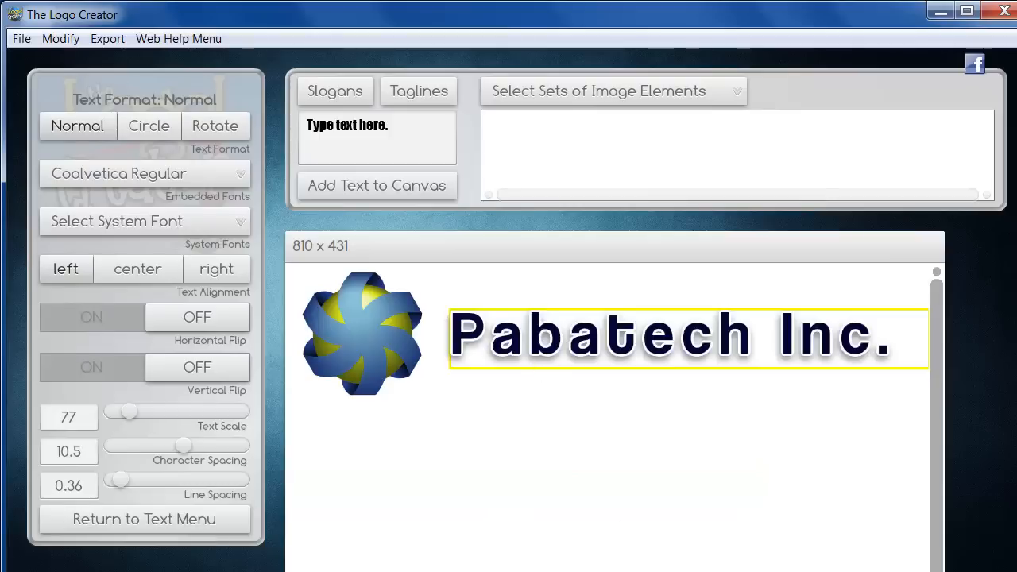
Shrink the logo canvas to about 801 x 195 so it fits closely around the emblem and company name.
drag(942, 571, 932, 437)
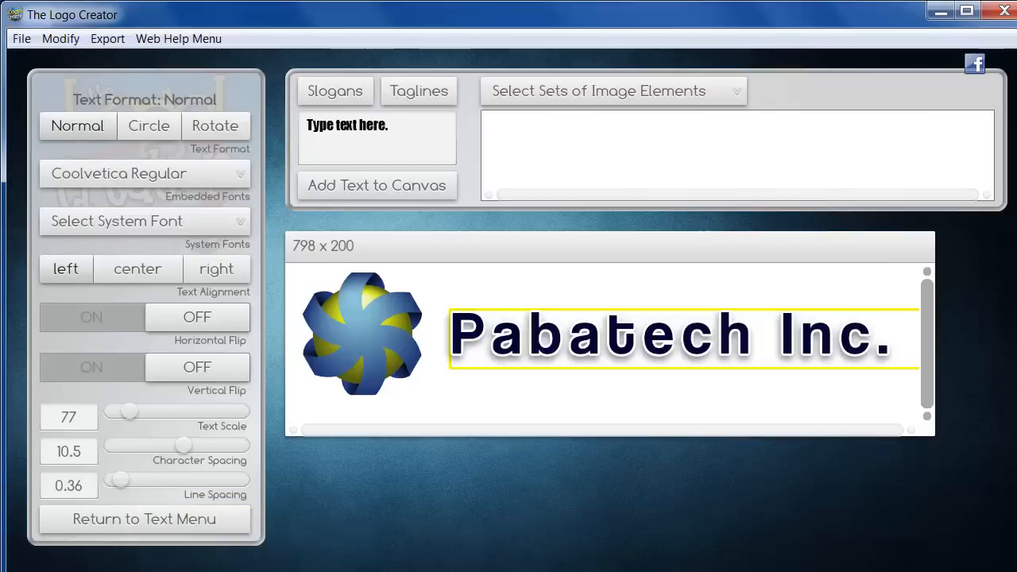
key(alt+F4)
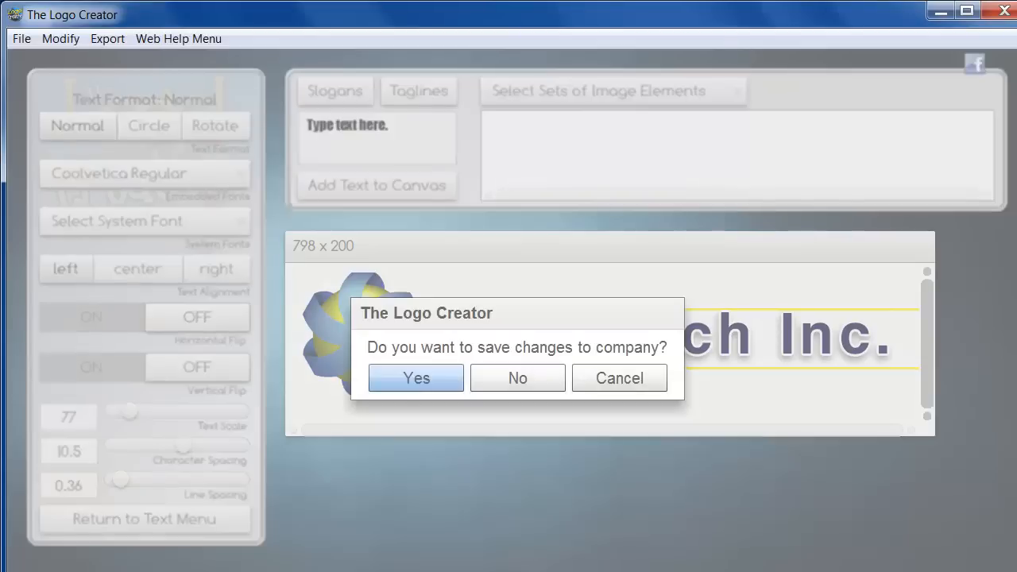
click(627, 381)
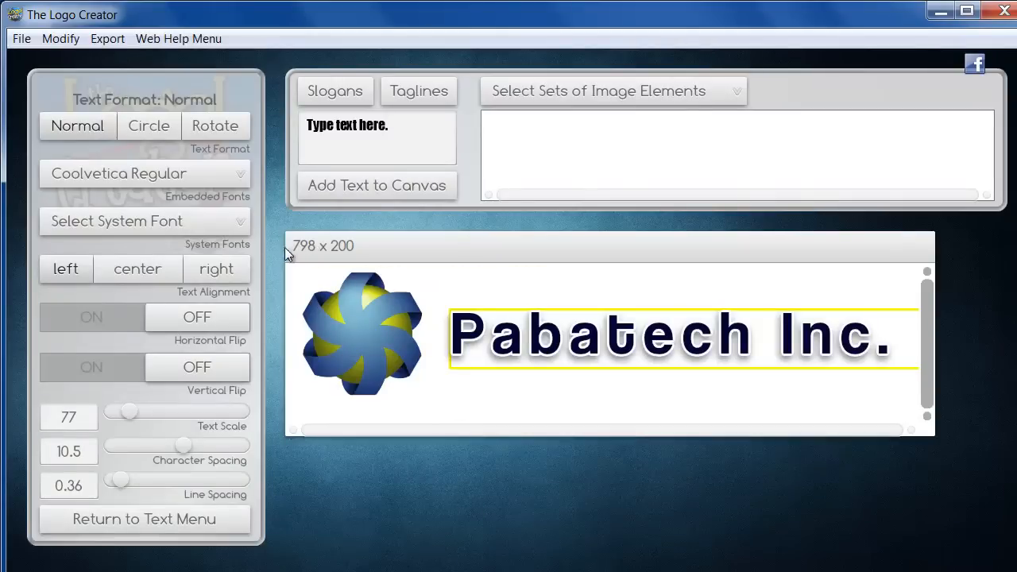
mouse_move(320, 269)
drag(932, 436, 934, 433)
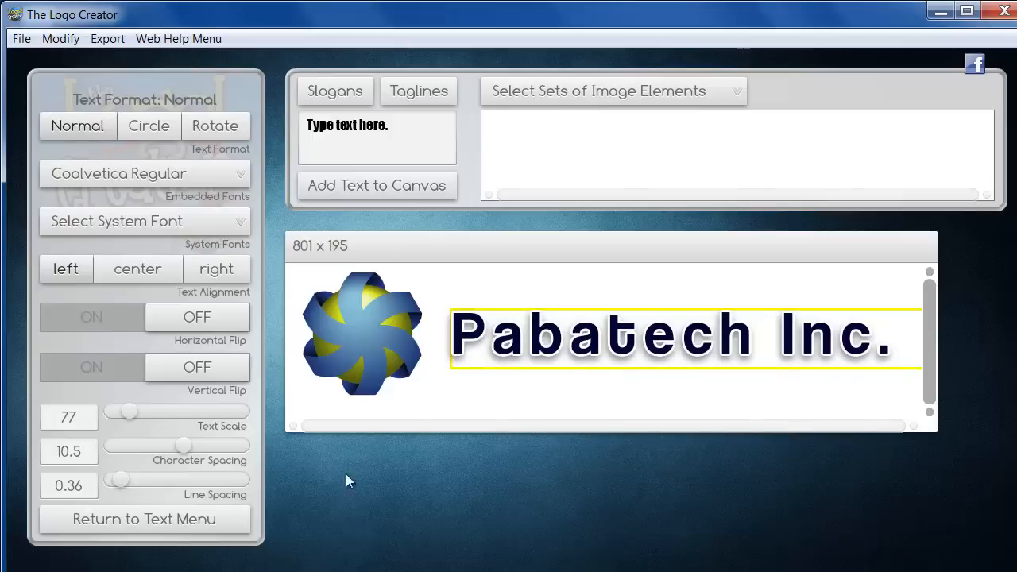
Set the company name's text shadow distance to 7 and its shadow angle to 61.
click(147, 525)
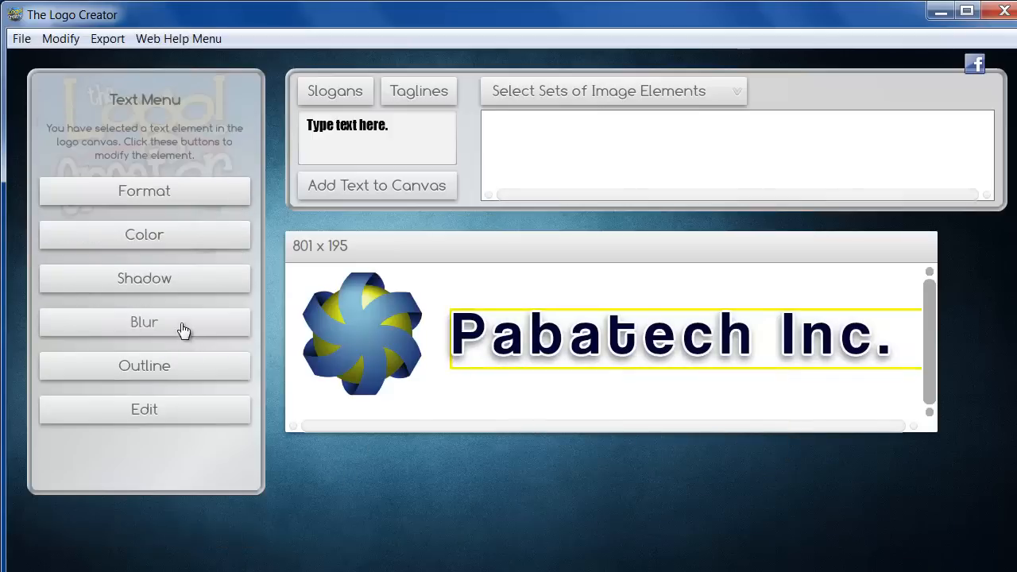
click(154, 280)
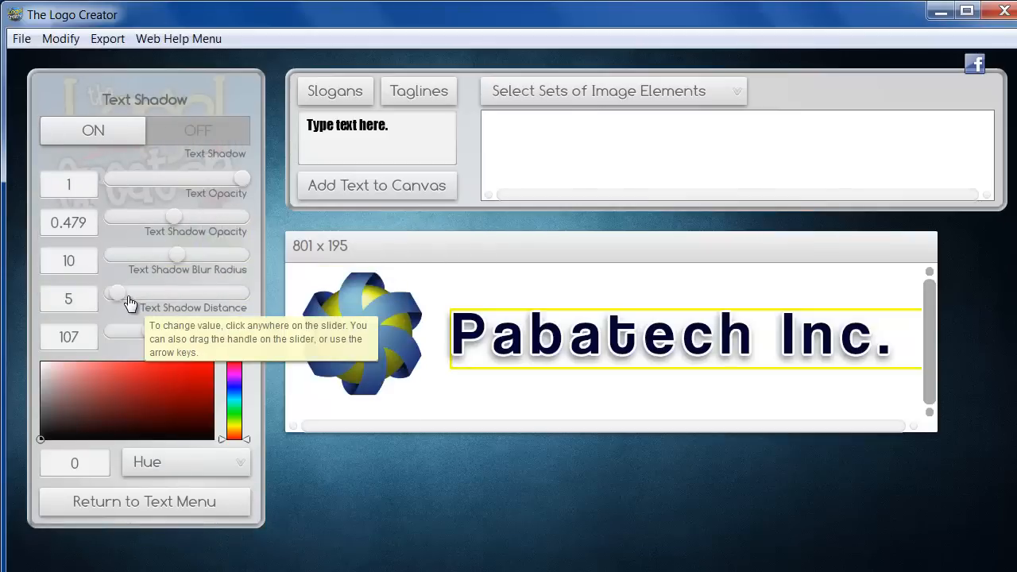
mouse_move(118, 295)
mouse_down()
mouse_move(159, 310)
mouse_move(132, 304)
mouse_up()
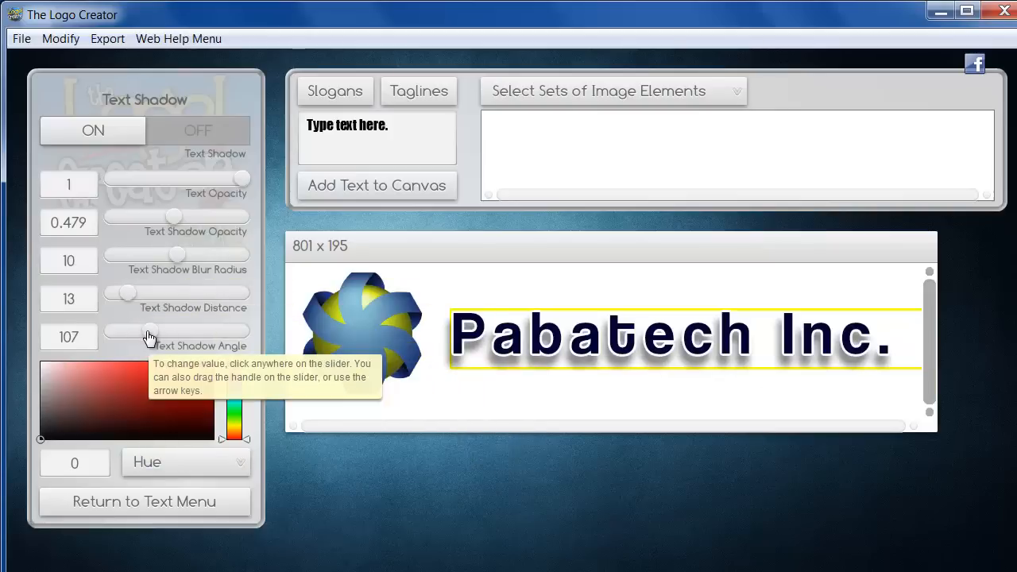
mouse_move(148, 337)
mouse_down()
mouse_move(163, 336)
mouse_move(132, 334)
mouse_up()
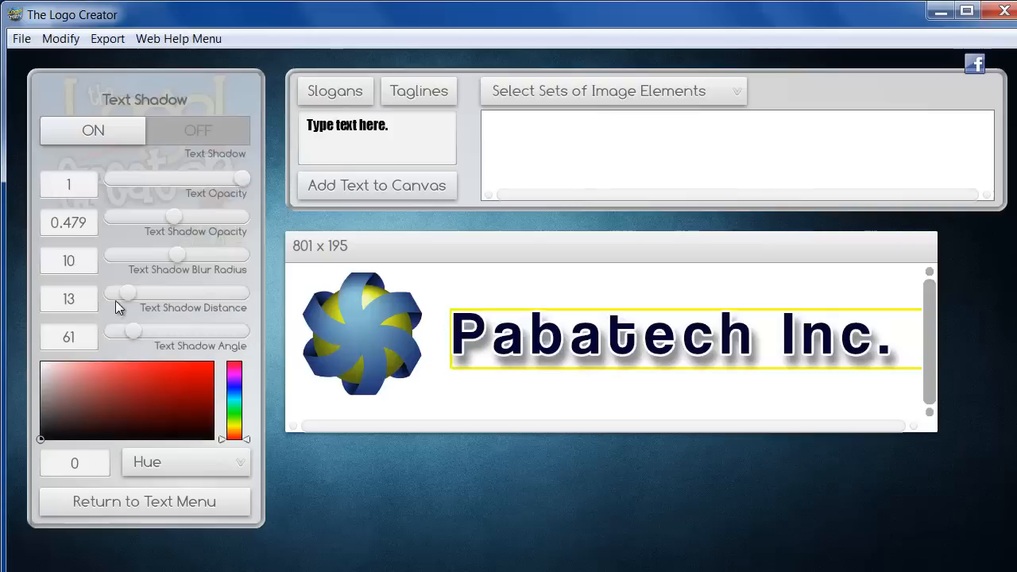
drag(123, 299, 118, 296)
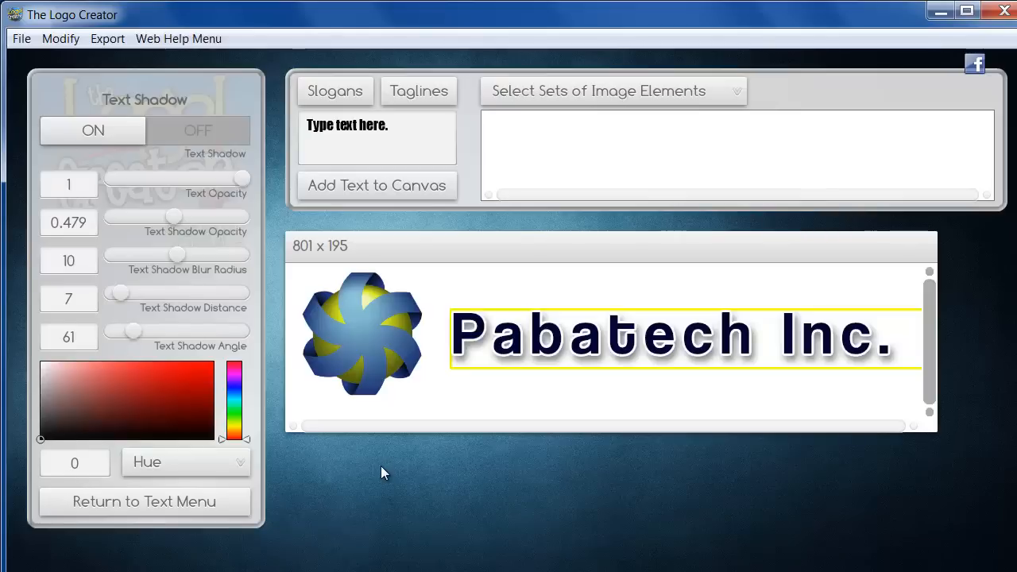
Turn on the emblem's shadow with blur radius 21, distance 24 and angle 39, and set the image opacity to 0.85.
click(346, 348)
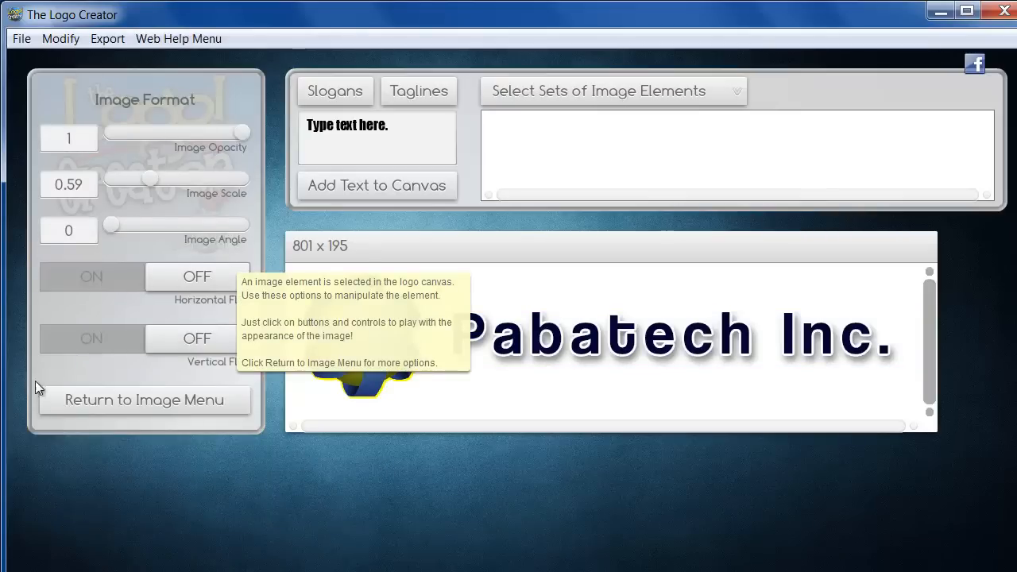
click(143, 403)
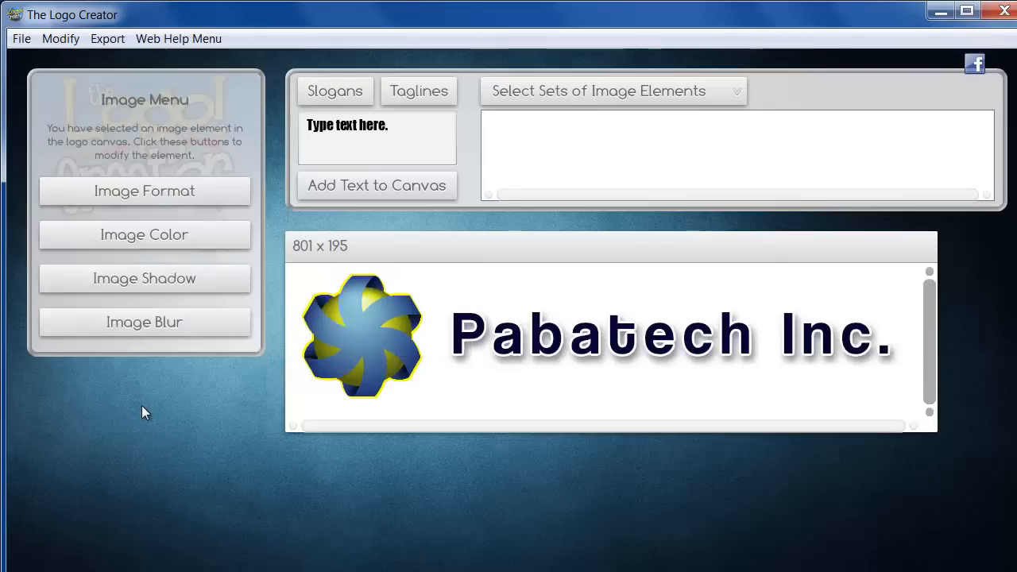
click(135, 280)
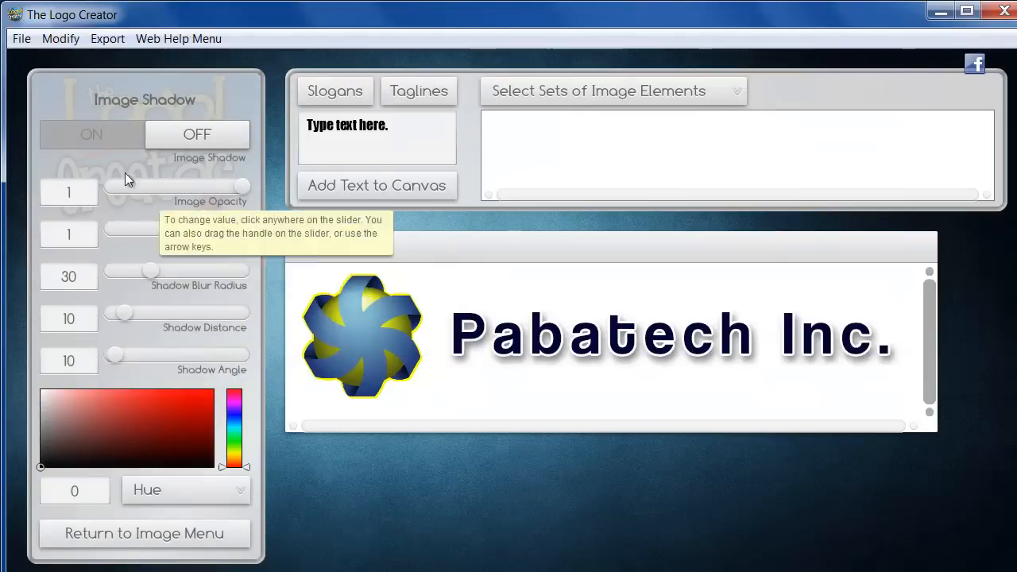
click(91, 137)
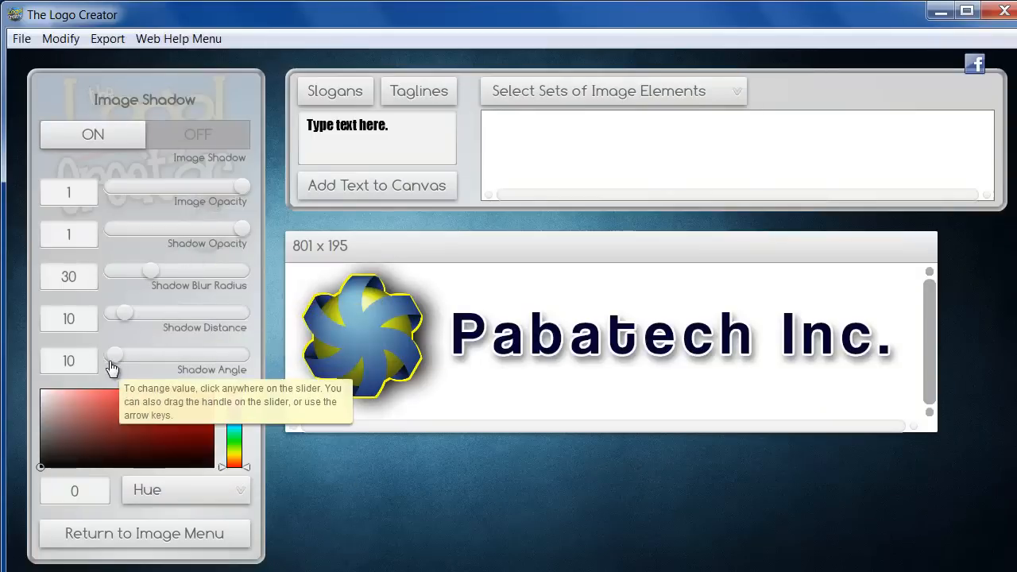
mouse_move(112, 368)
mouse_down()
mouse_move(141, 366)
mouse_move(118, 368)
mouse_move(127, 365)
mouse_up()
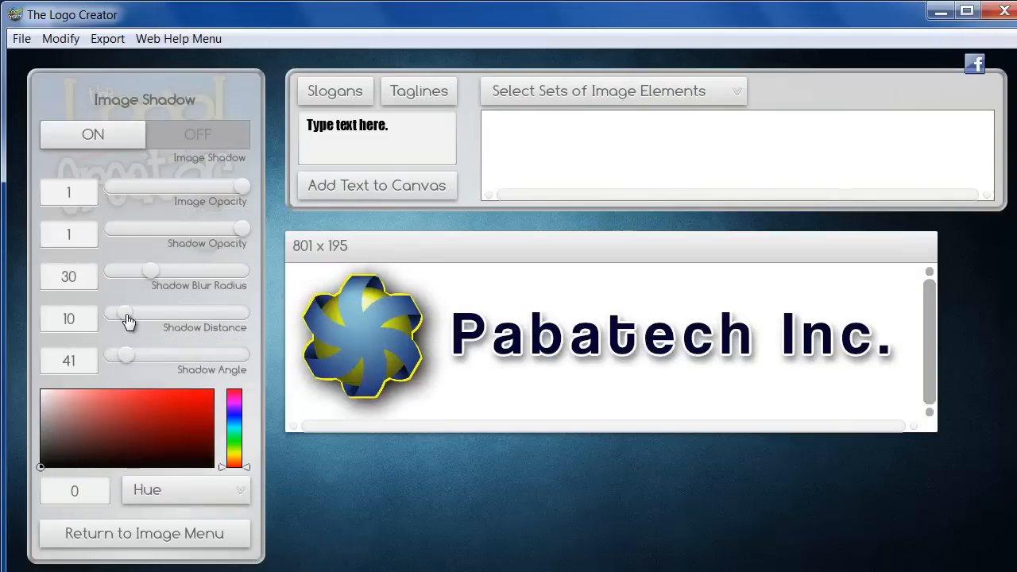
drag(128, 320, 136, 320)
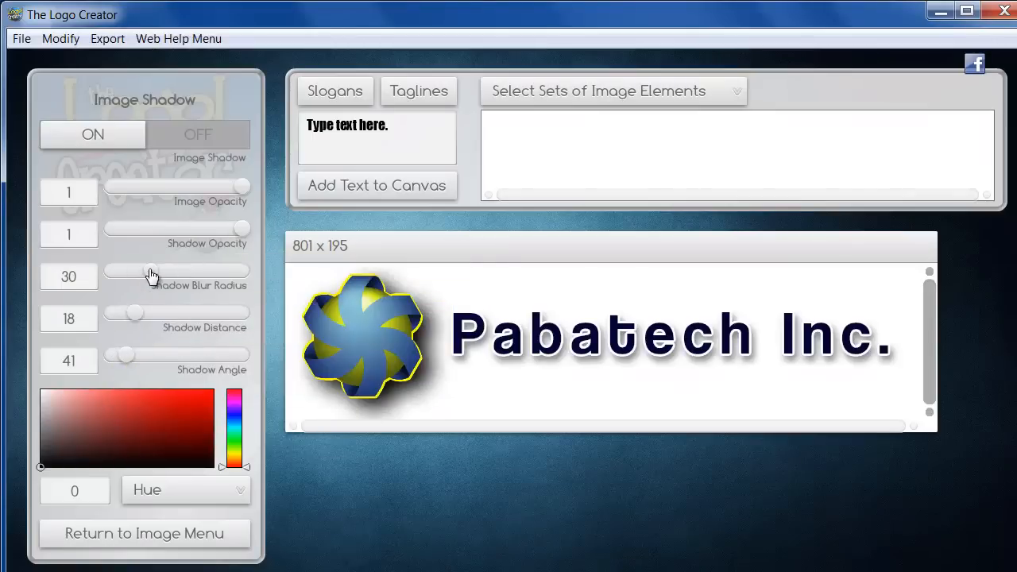
drag(151, 275, 139, 275)
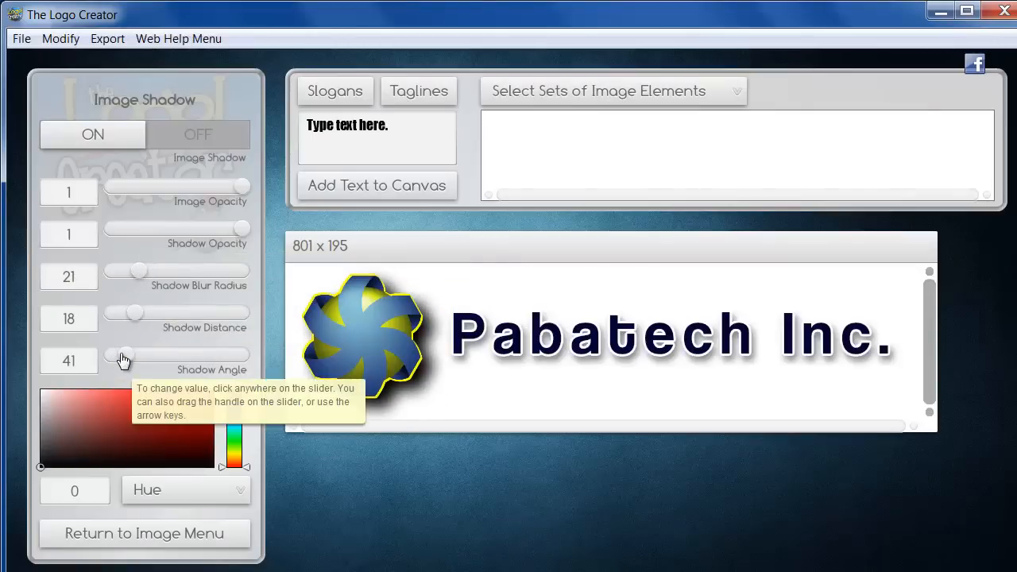
mouse_move(127, 360)
mouse_down()
mouse_move(136, 362)
mouse_move(128, 360)
mouse_up()
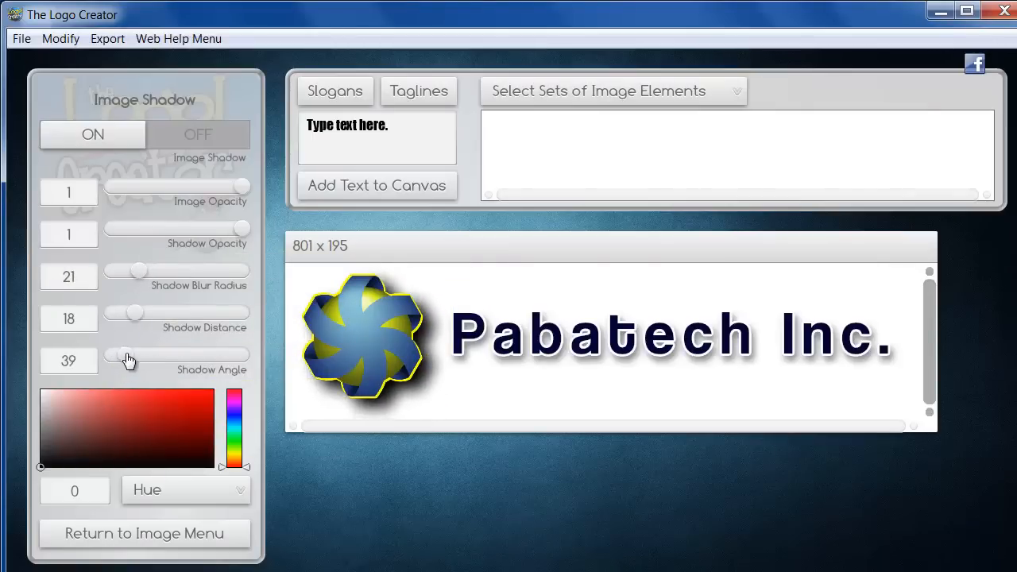
drag(133, 314, 144, 314)
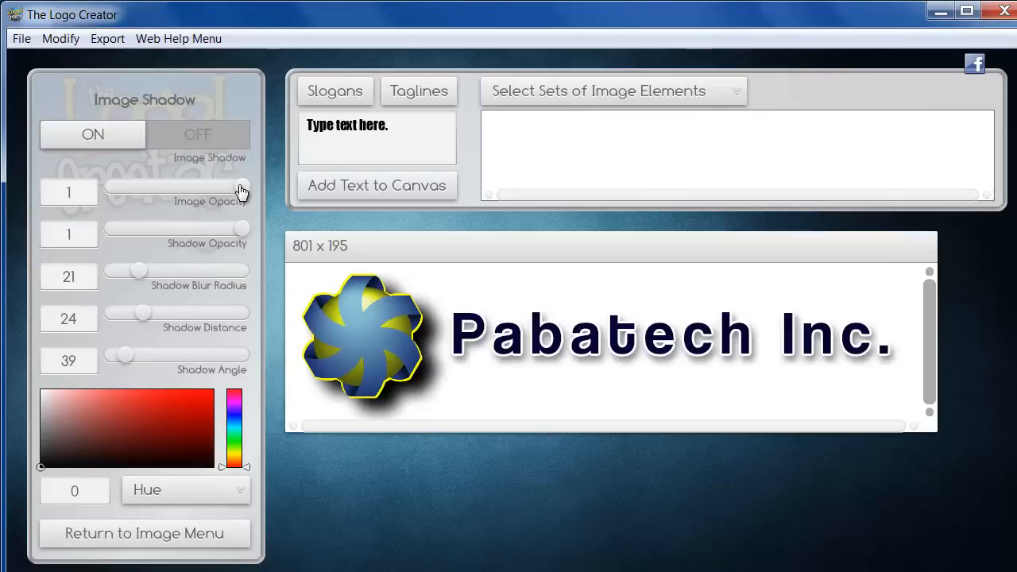
drag(241, 191, 224, 191)
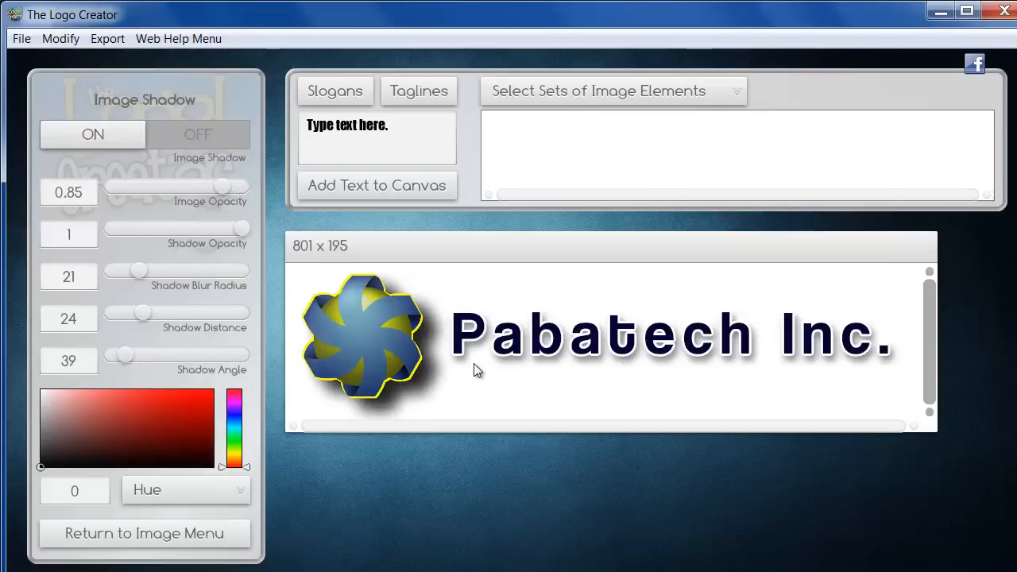
click(501, 415)
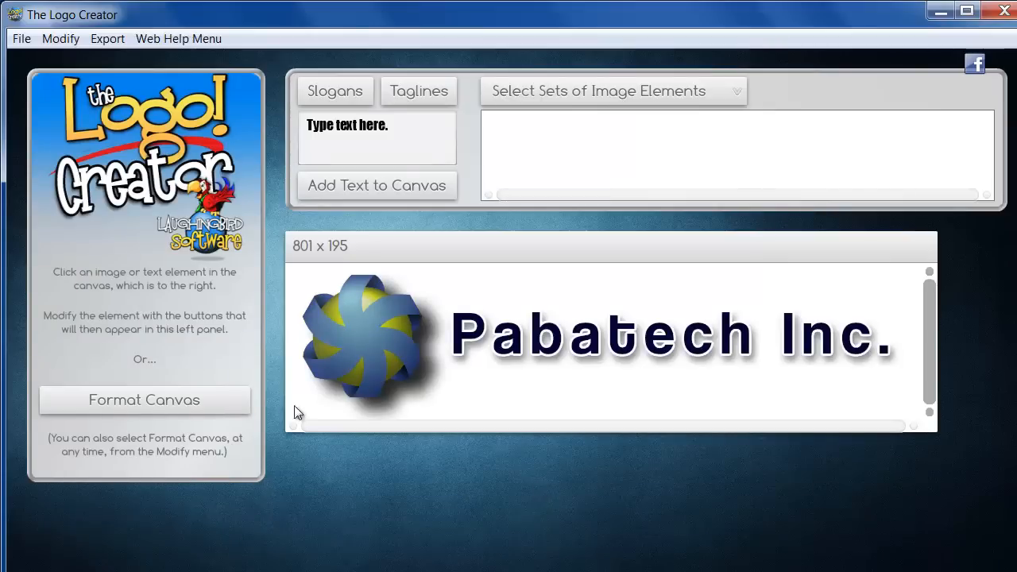
Shift the company name slightly left and down, and set its text scale to 86.
click(565, 336)
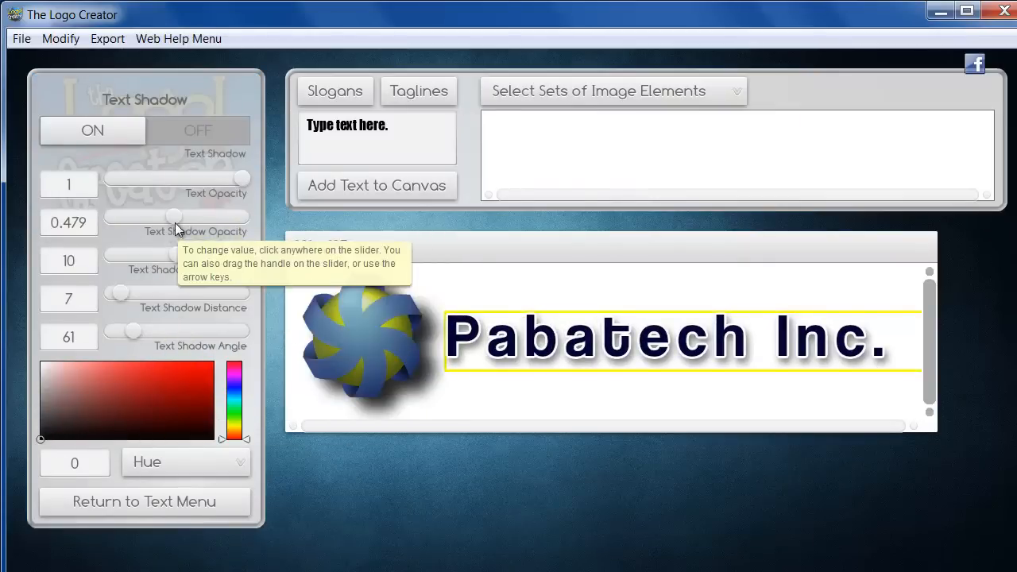
click(124, 509)
click(134, 195)
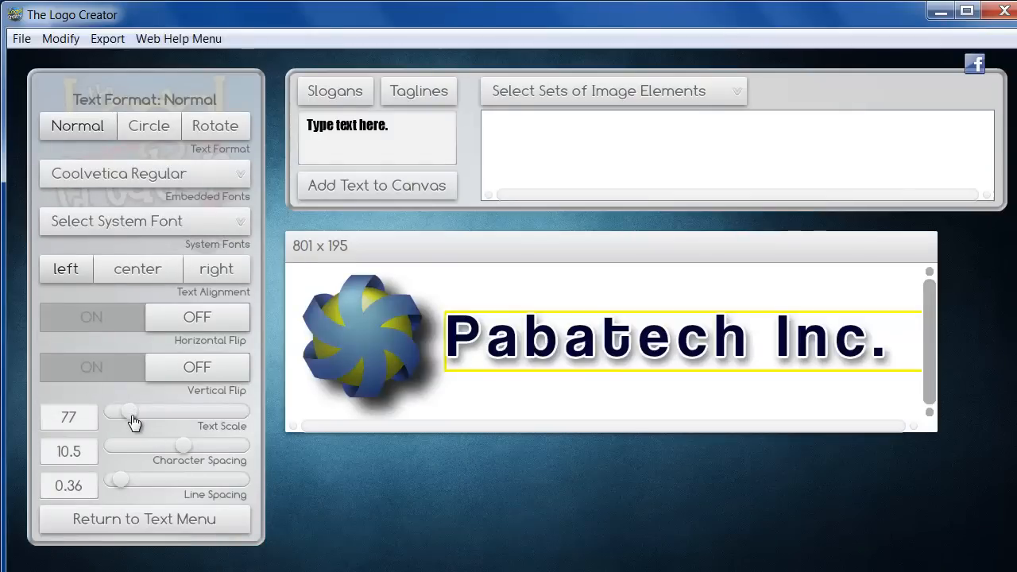
mouse_move(130, 422)
mouse_down()
mouse_move(150, 427)
mouse_move(133, 422)
mouse_up()
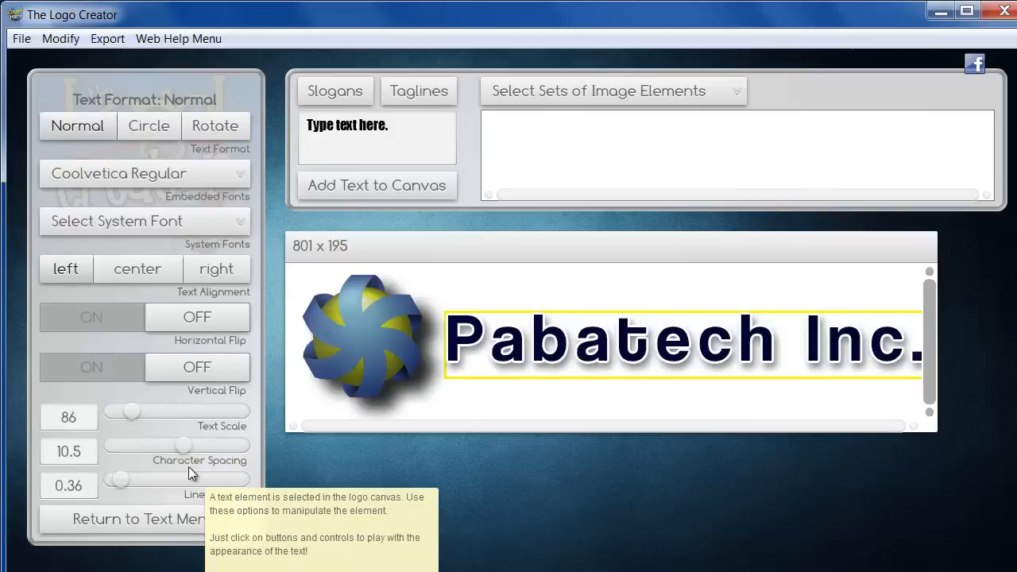